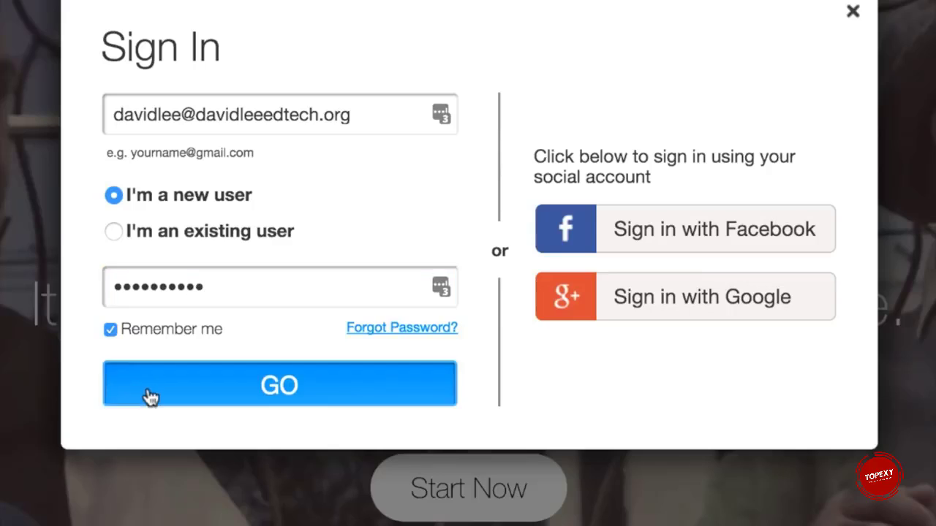
Step: Choose to register as a new user and copy the account e-mail address into the confirmation e-mail field
{"action": "left_click", "coordinate": [145, 393]}
{"action": "left_click", "coordinate": [167, 200]}
{"action": "key", "text": "shift+Tab"}
{"action": "key", "text": "ctrl+c"}
{"action": "key", "text": "Tab"}
{"action": "key", "text": "ctrl+v"}
Step: Re-enter the account password in the confirmation password field and sign up
{"action": "left_click", "coordinate": [161, 384]}
{"action": "type", "text": "••••••••••"}
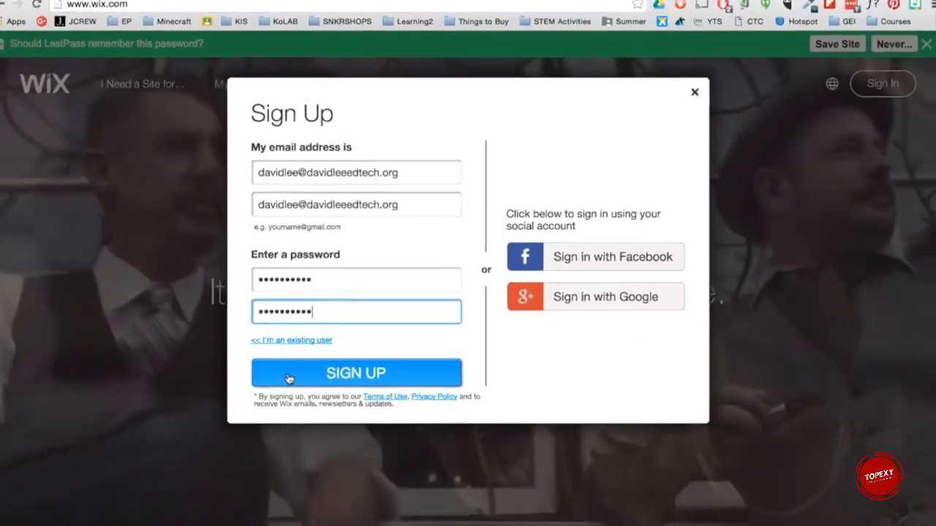
{"action": "left_click", "coordinate": [193, 486]}
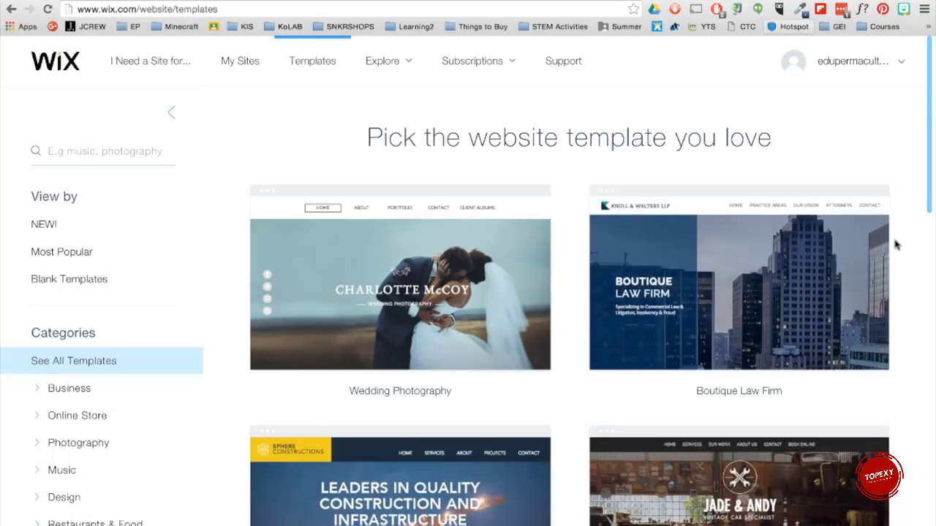
Step: Browse the website templates and open the Social Media Agency template's preview
{"action": "scroll", "coordinate": [896, 245], "scroll_direction": "down", "scroll_amount": 15}
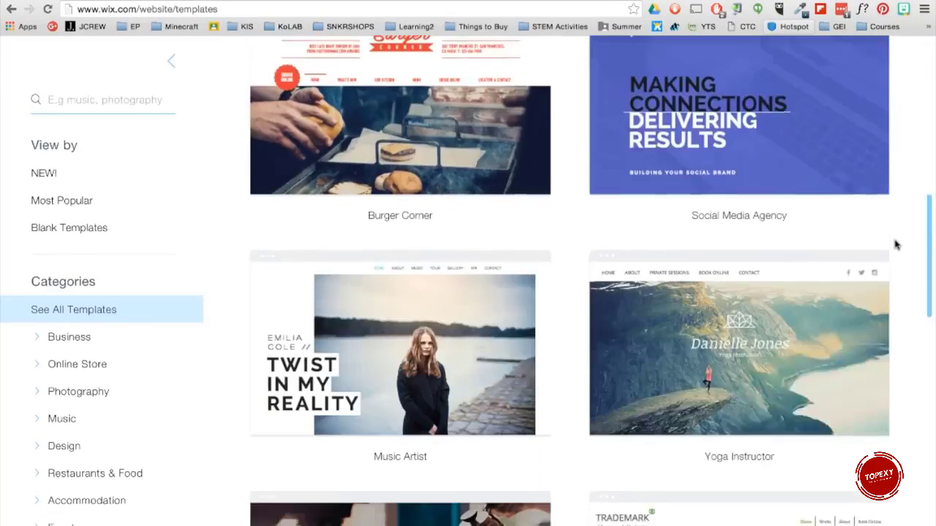
{"action": "scroll", "coordinate": [896, 245], "scroll_direction": "down", "scroll_amount": 3}
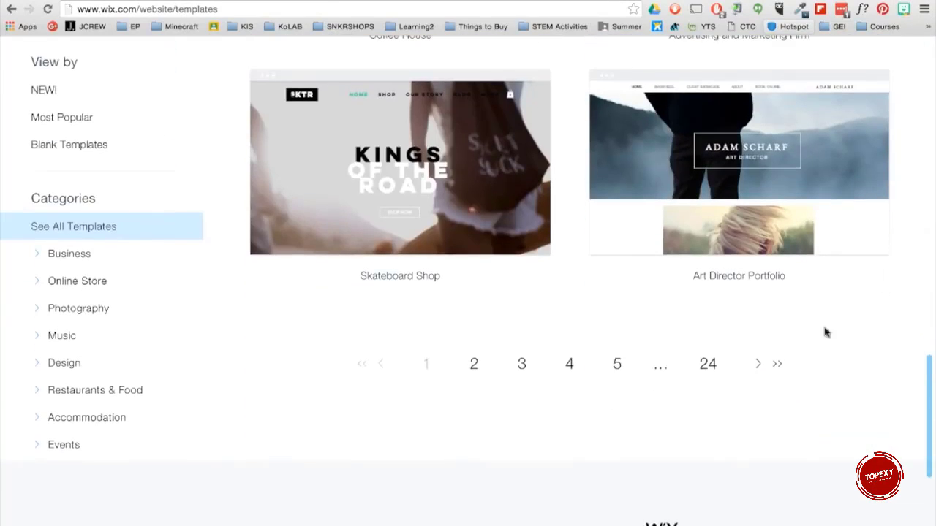
{"action": "scroll", "coordinate": [762, 370], "scroll_direction": "up", "scroll_amount": 9}
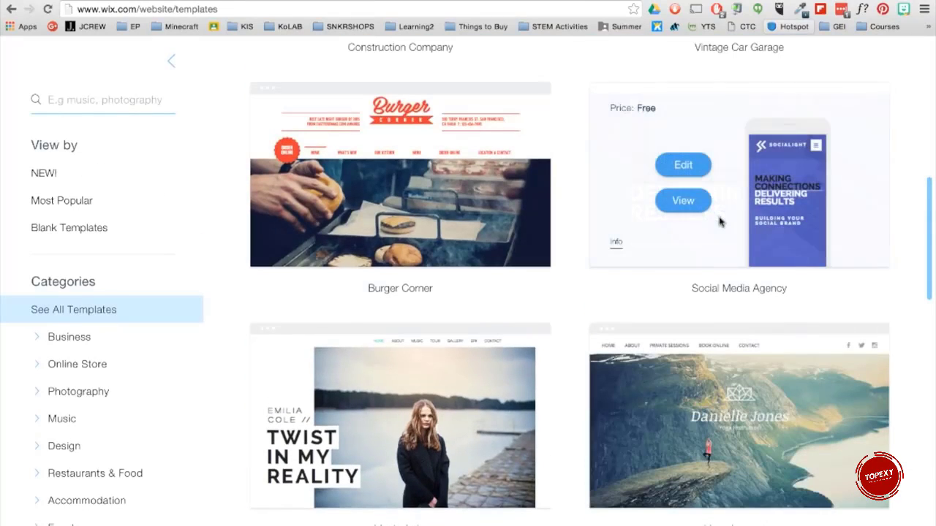
{"action": "left_click", "coordinate": [687, 202]}
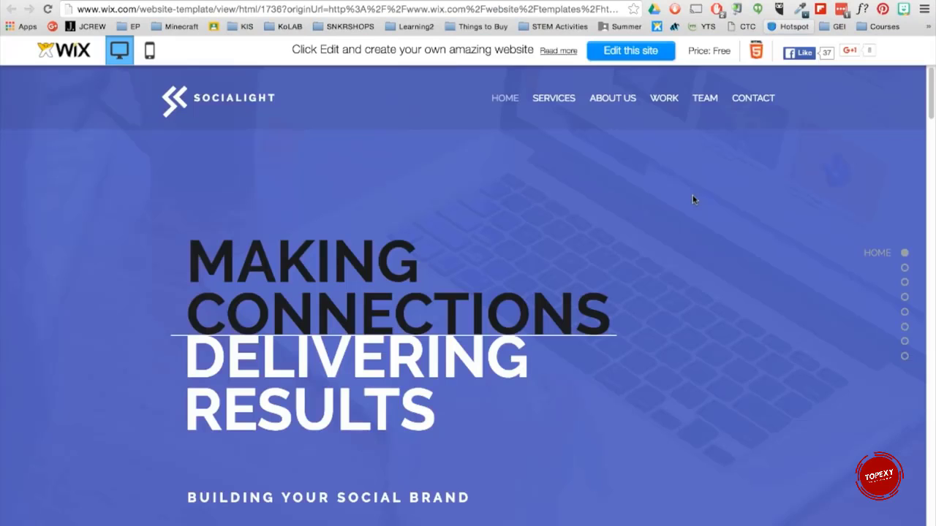
Step: Jump through the template preview's sections, then open the template in the editor
{"action": "left_click", "coordinate": [905, 298]}
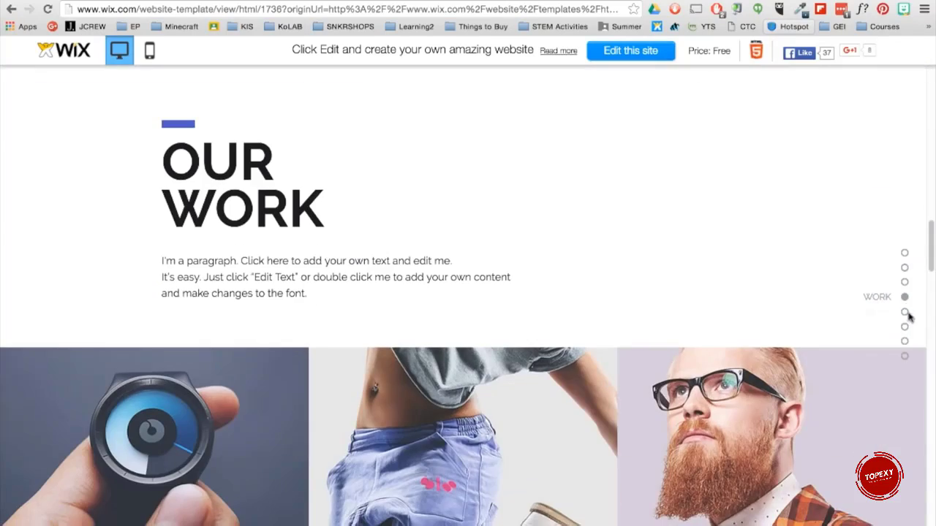
{"action": "left_click", "coordinate": [905, 357]}
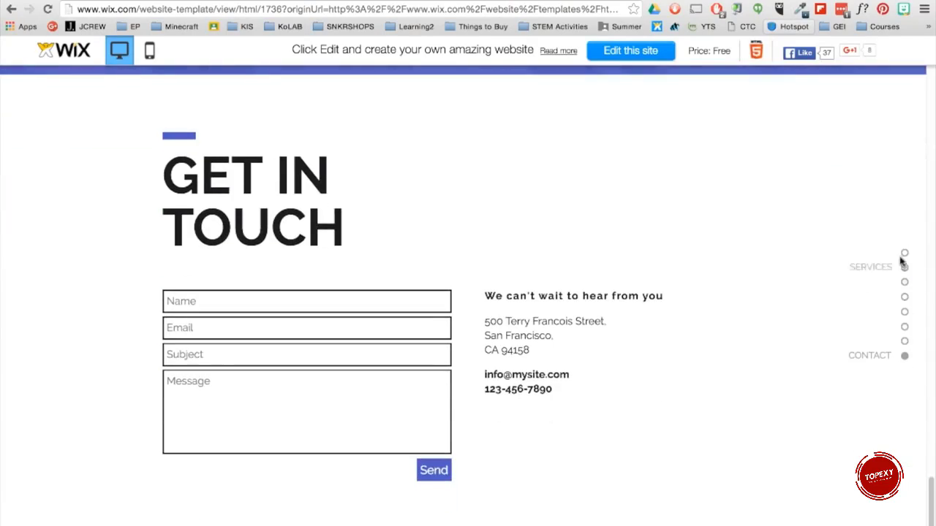
{"action": "left_click", "coordinate": [904, 253]}
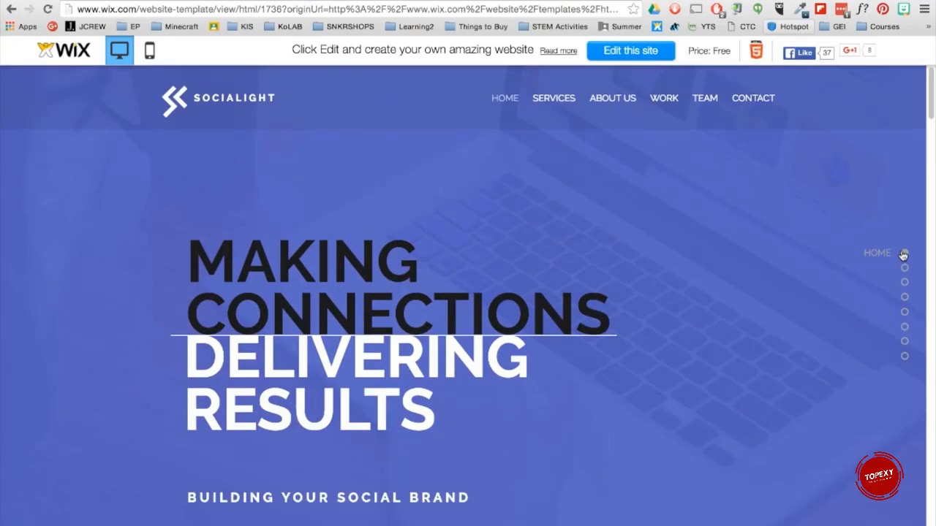
{"action": "left_click", "coordinate": [666, 54]}
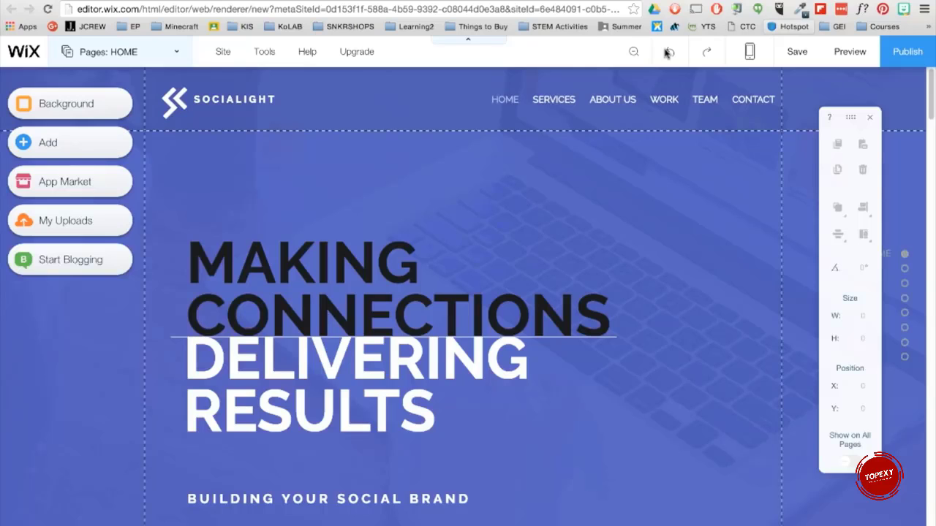
{"action": "left_click", "coordinate": [359, 277]}
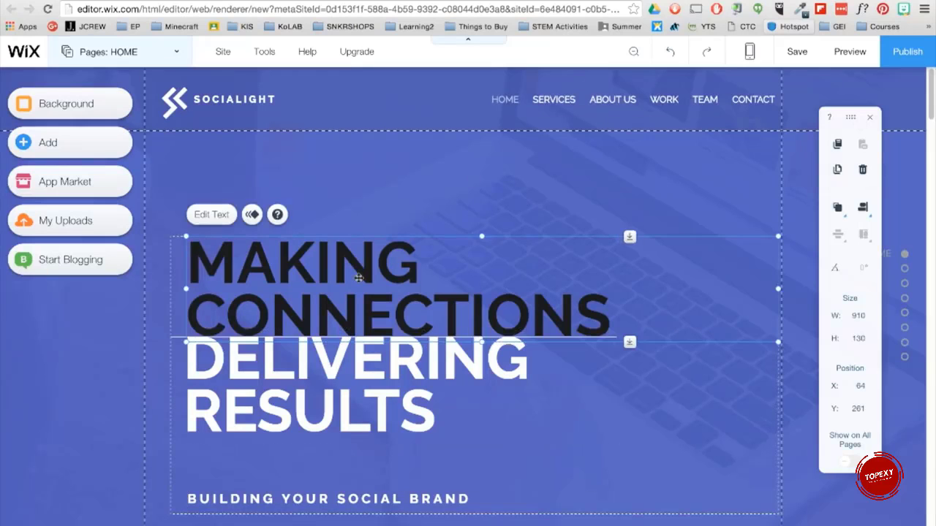
{"action": "left_click_drag", "start_coordinate": [360, 278], "coordinate": [424, 252]}
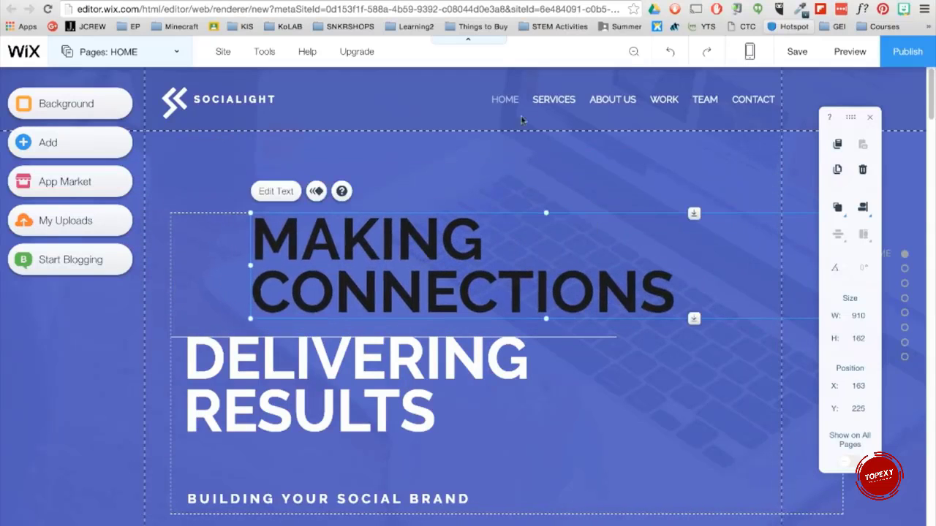
{"action": "left_click", "coordinate": [666, 56]}
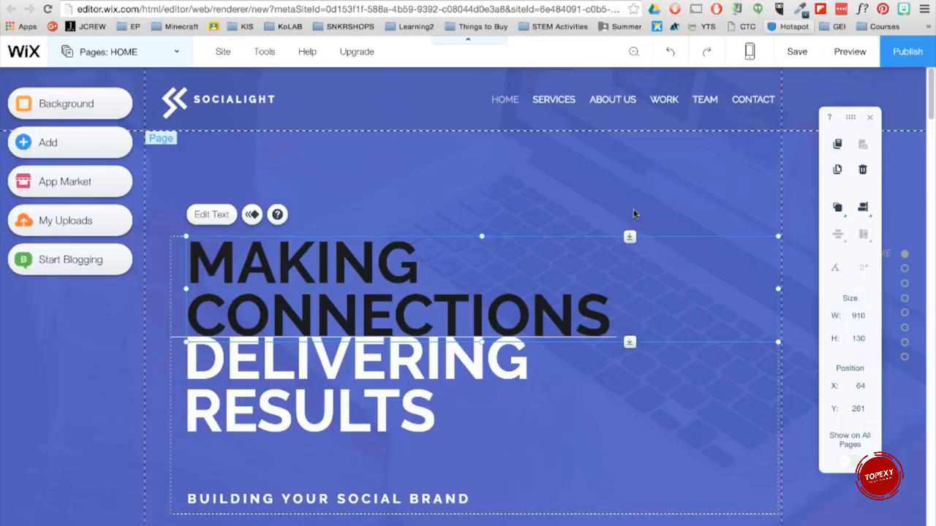
Step: Open the page background settings and browse the color and image background options without choosing one
{"action": "left_click", "coordinate": [402, 171]}
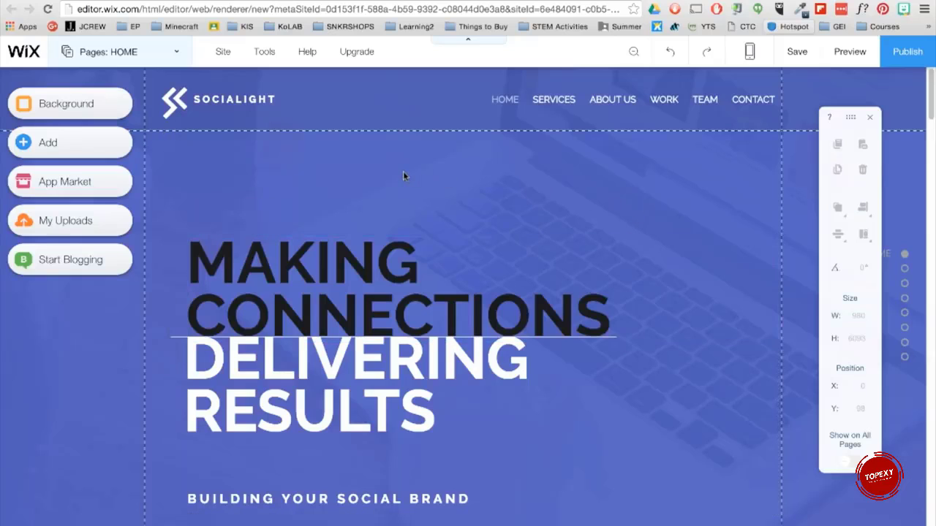
{"action": "left_click", "coordinate": [410, 151]}
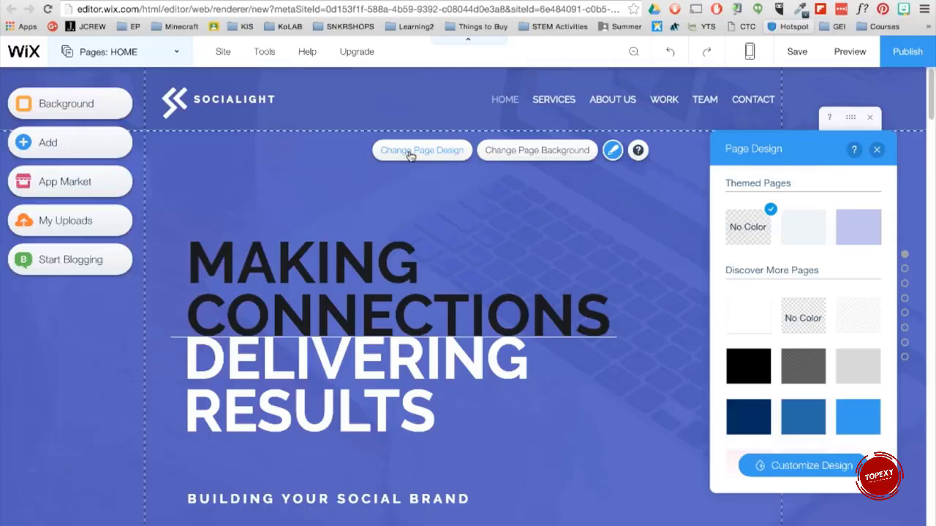
{"action": "left_click", "coordinate": [505, 151]}
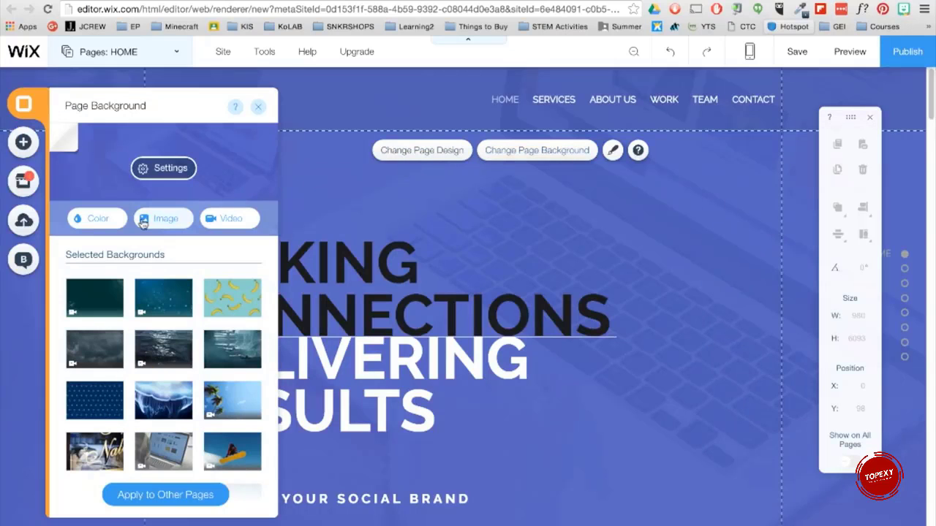
{"action": "left_click", "coordinate": [109, 220]}
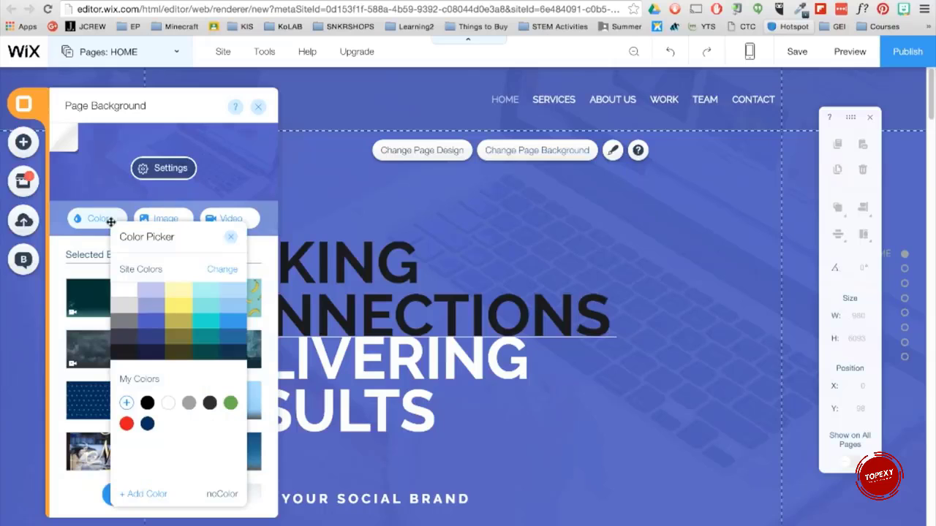
{"action": "left_click", "coordinate": [182, 216]}
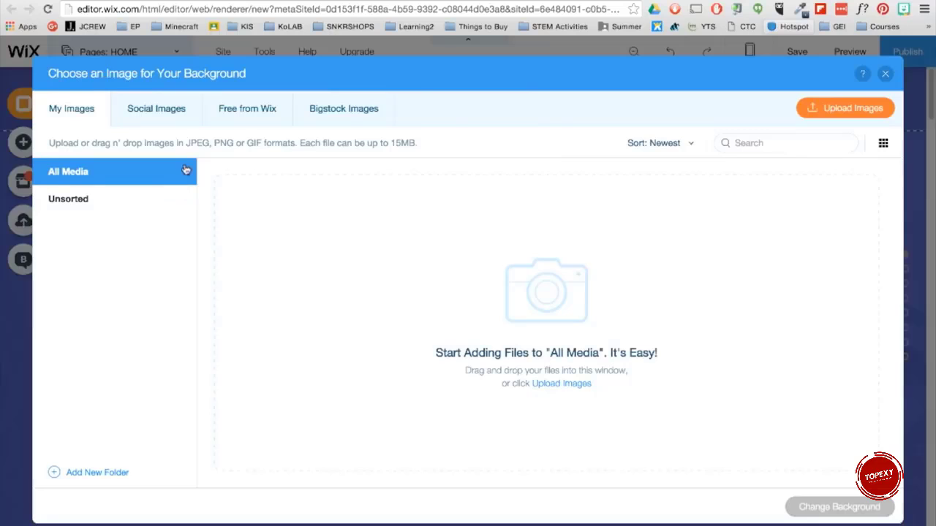
{"action": "left_click", "coordinate": [278, 114]}
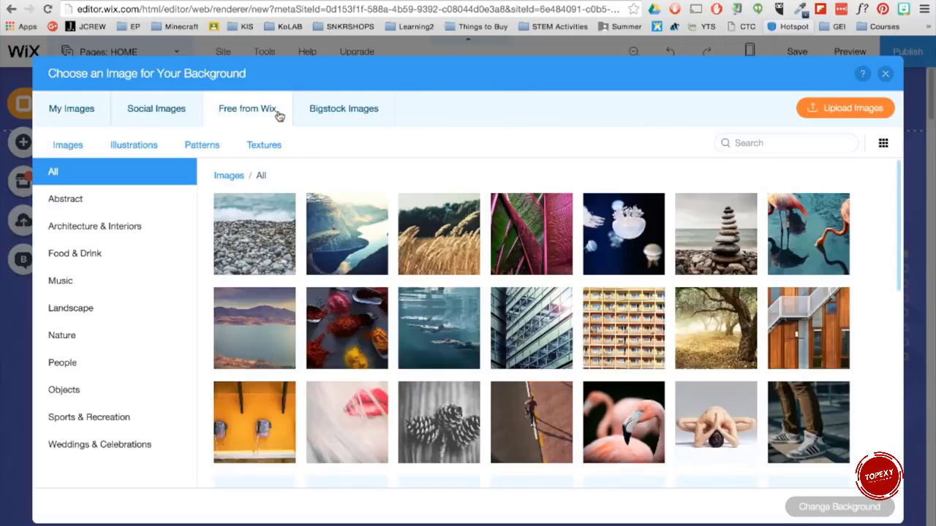
{"action": "left_click", "coordinate": [338, 110]}
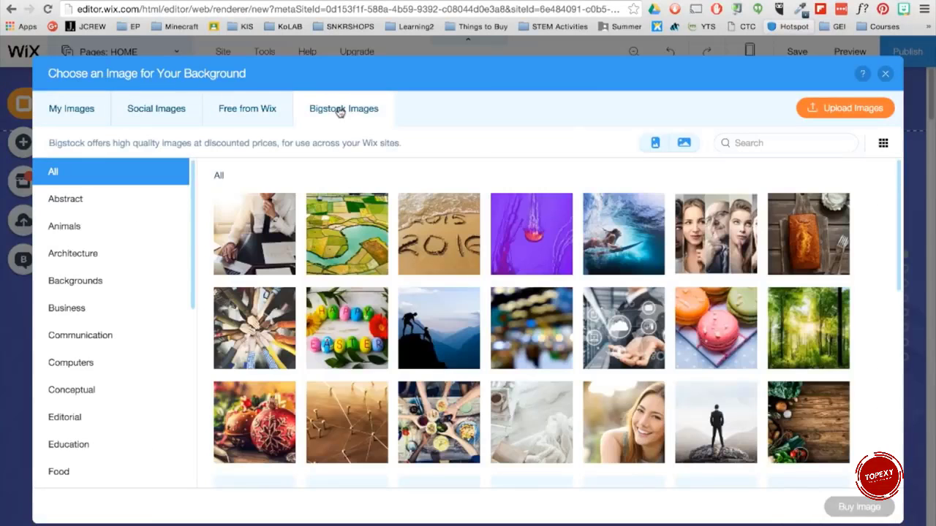
{"action": "left_click", "coordinate": [886, 74]}
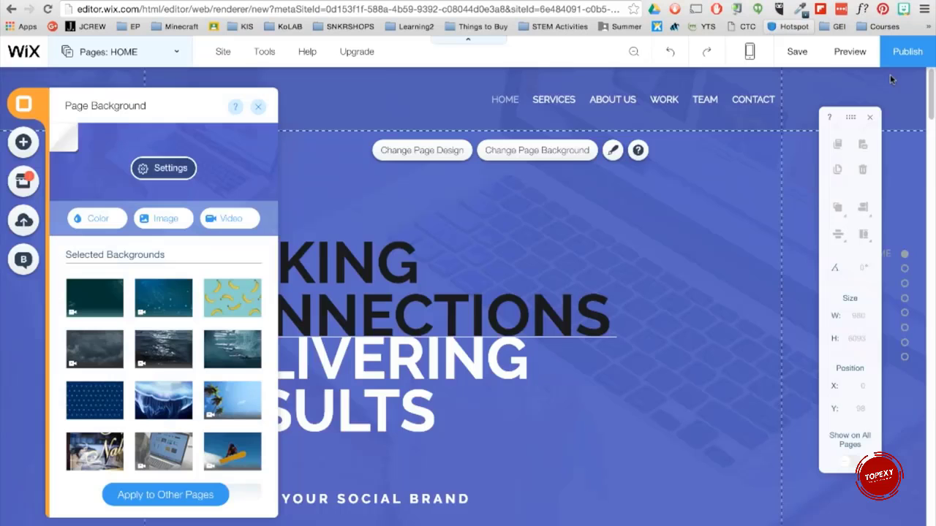
Step: Upload the video 'Wix Background - Students working 2.mp4' from Documents and set it as the page background
{"action": "left_click", "coordinate": [249, 219]}
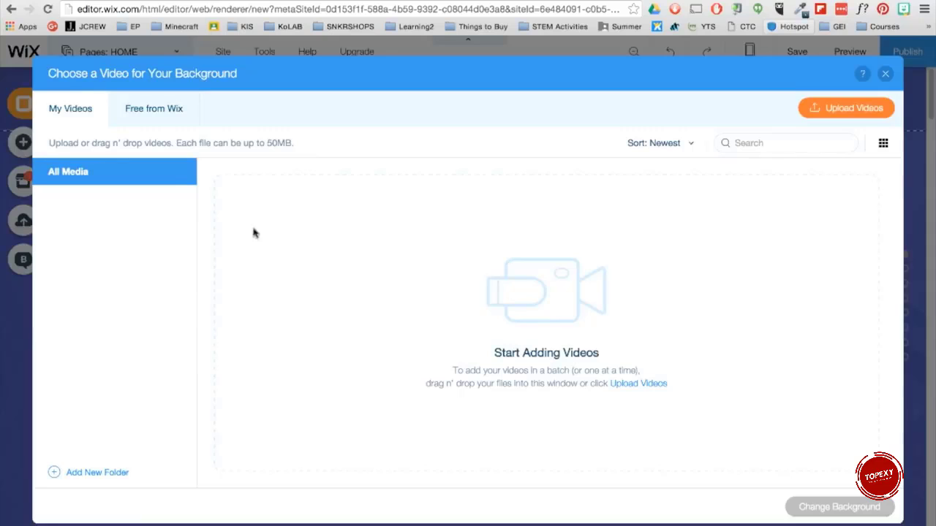
{"action": "left_click", "coordinate": [884, 112]}
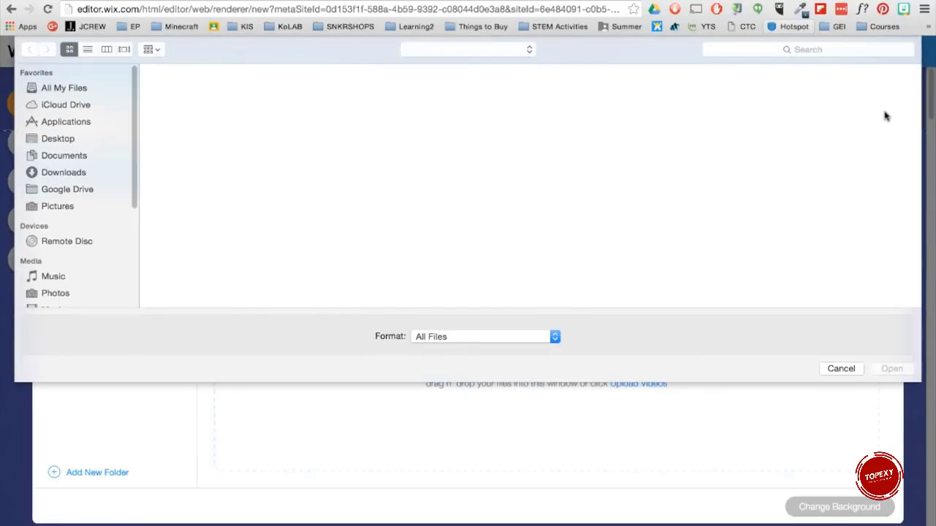
{"action": "left_click", "coordinate": [66, 156]}
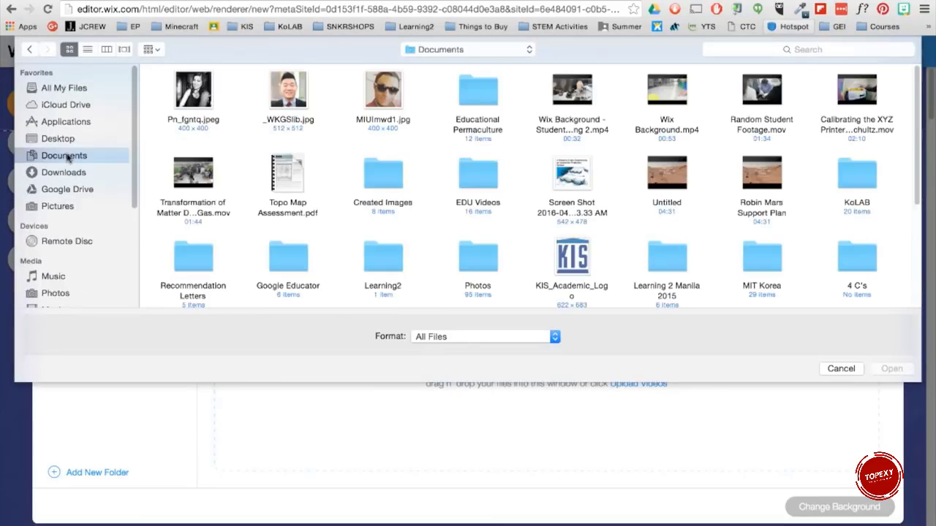
{"action": "left_click", "coordinate": [554, 131]}
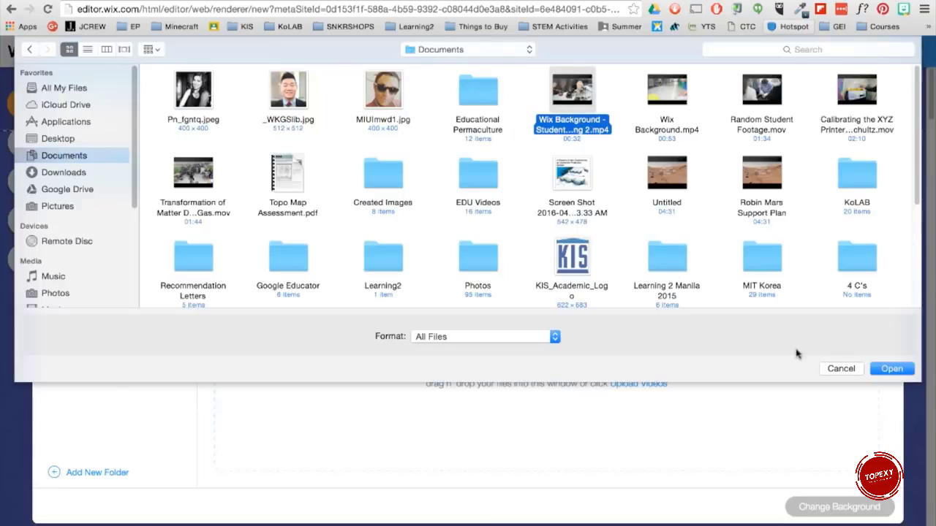
{"action": "left_click", "coordinate": [911, 371]}
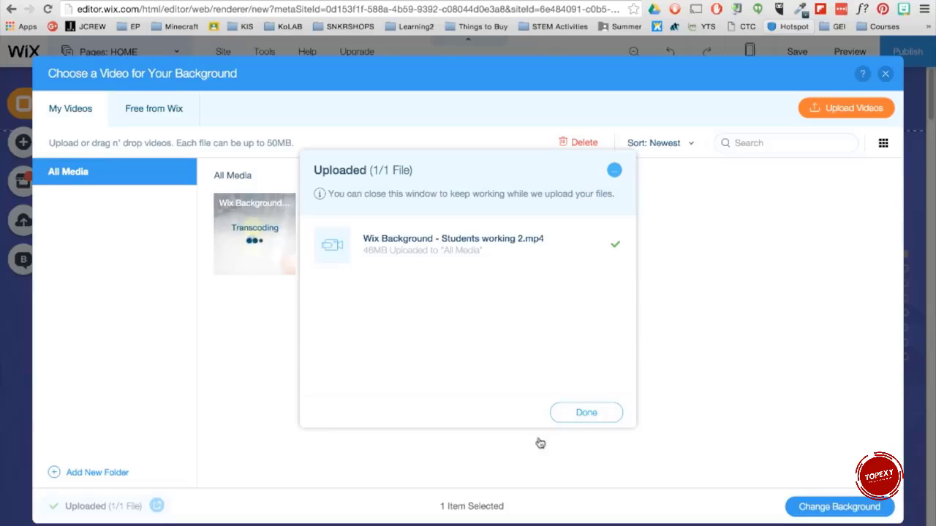
{"action": "left_click", "coordinate": [567, 414]}
{"action": "left_click", "coordinate": [889, 512]}
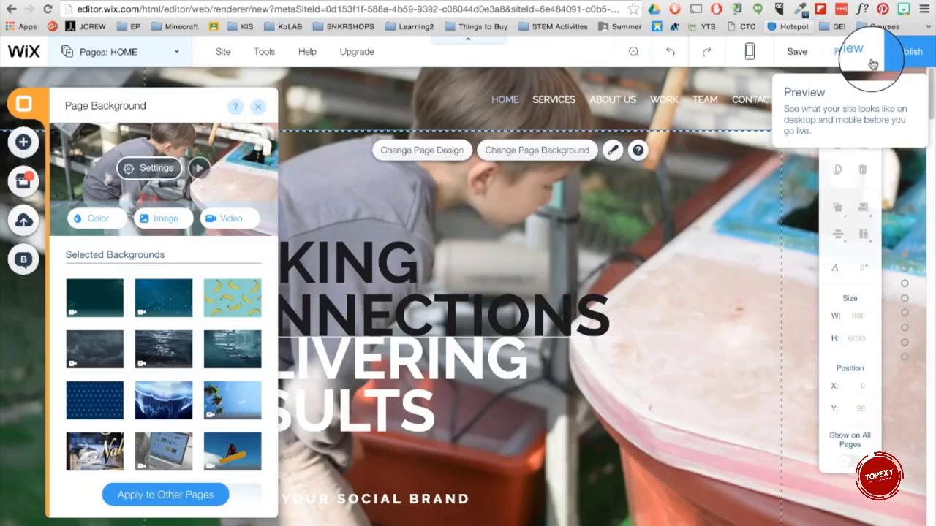
Step: Preview the site with the video background, return to the editor, and close the page background panel
{"action": "left_click", "coordinate": [856, 50]}
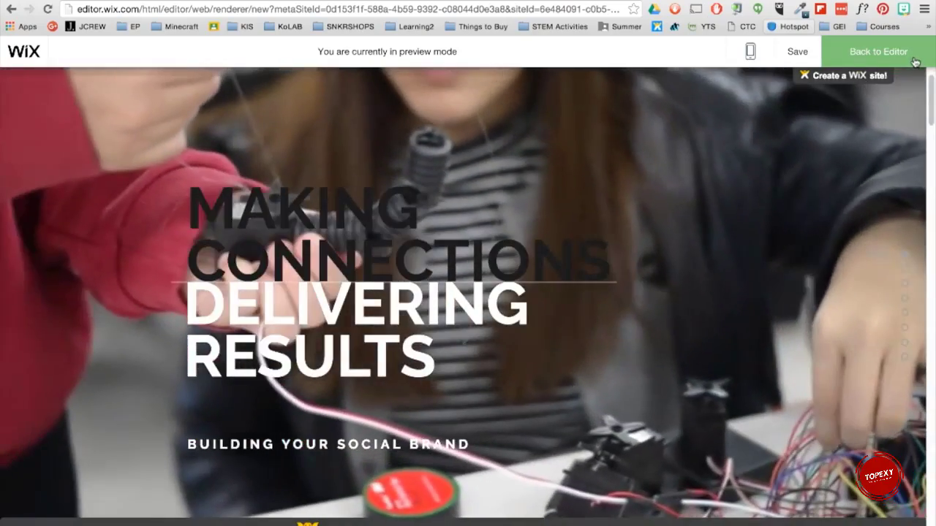
{"action": "left_click", "coordinate": [912, 64]}
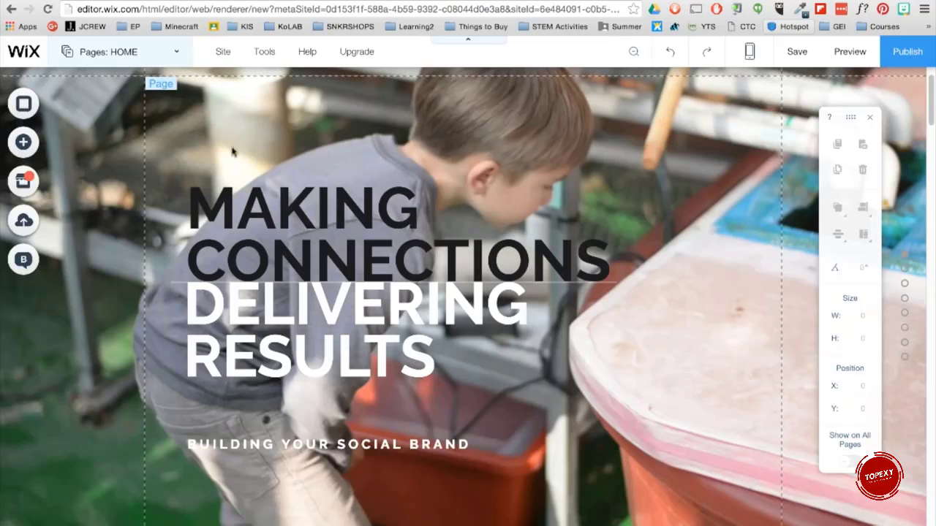
{"action": "left_click", "coordinate": [36, 107]}
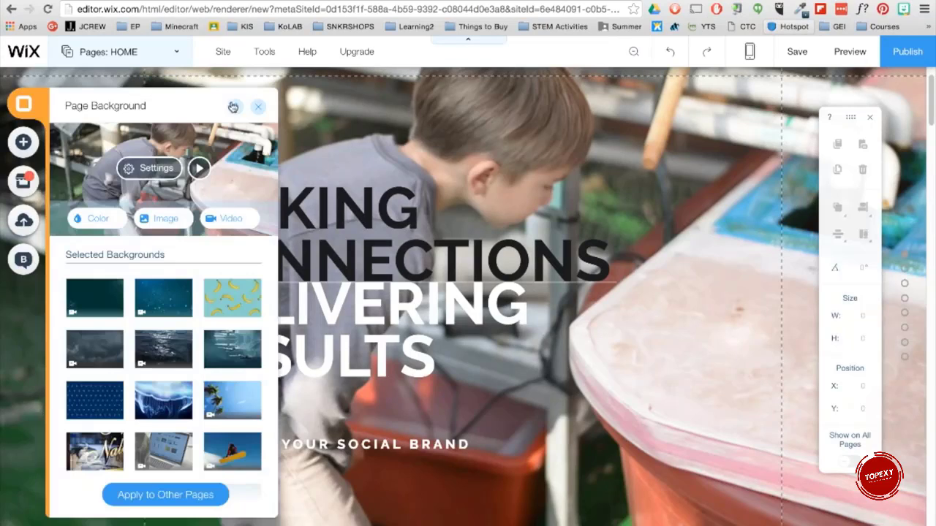
{"action": "left_click", "coordinate": [257, 107]}
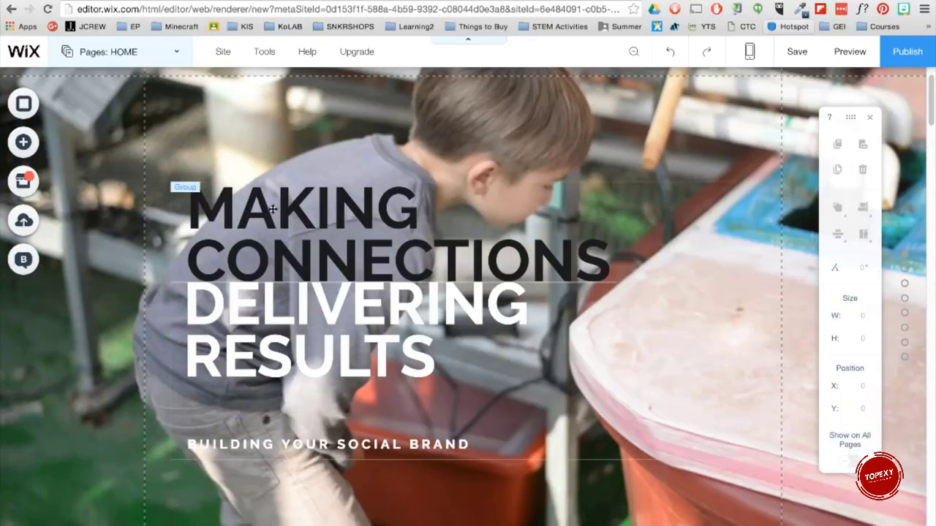
Step: Replace the 'MAKING CONNECTIONS' heading text with 'Educational'
{"action": "left_click", "coordinate": [278, 245]}
{"action": "left_click", "coordinate": [239, 166]}
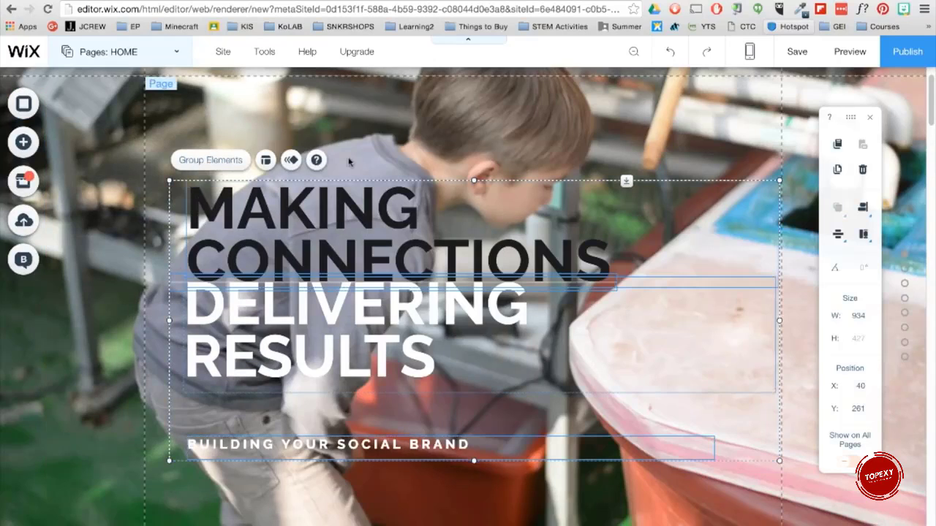
{"action": "left_click", "coordinate": [329, 243]}
{"action": "double_click", "coordinate": [329, 243]}
{"action": "key", "text": "ctrl+a"}
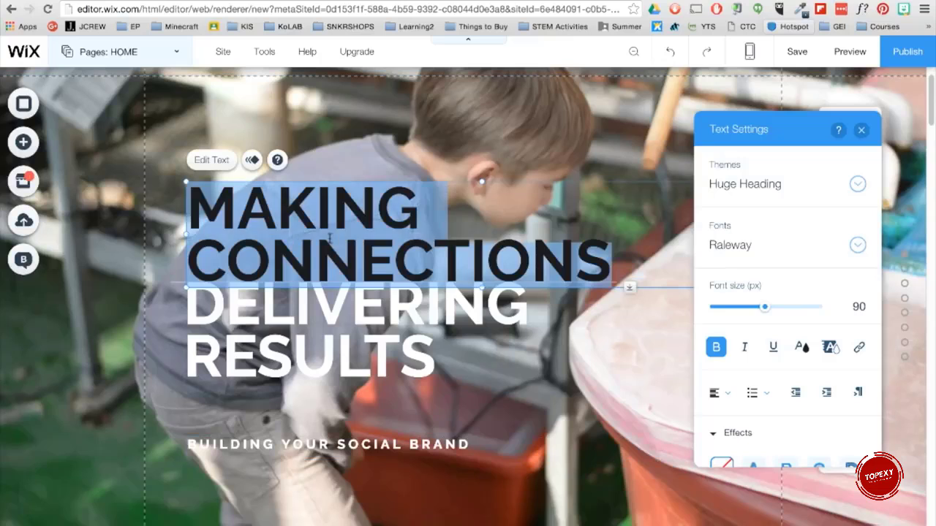
{"action": "type", "text": "Educ"}
{"action": "key", "text": "BackSpace"}
{"action": "key", "text": "BackSpace"}
{"action": "key", "text": "BackSpace"}
{"action": "type", "text": "ducation"}
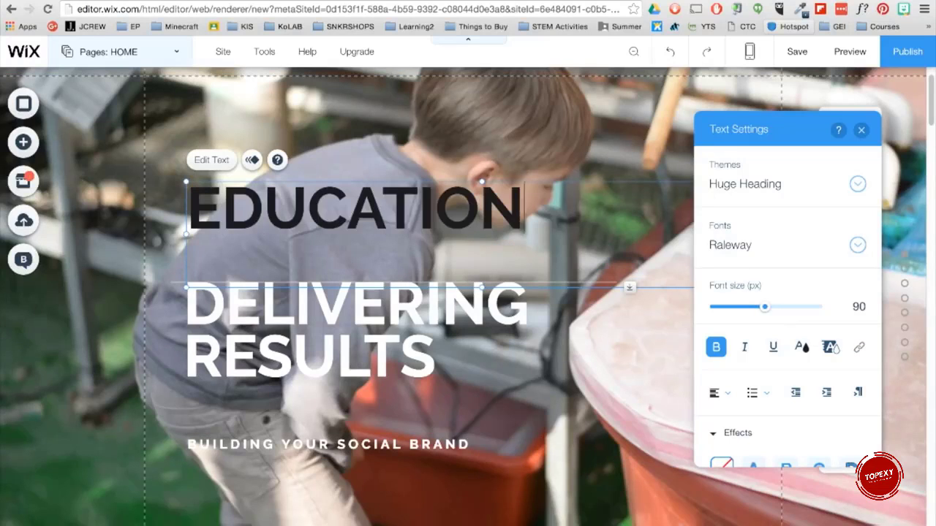
{"action": "type", "text": "al"}
Step: Reduce the font size of the 'EDUCATIONAL' heading, keeping the Raleway font, and close the text settings
{"action": "key", "text": "ctrl+a"}
{"action": "left_click", "coordinate": [858, 245]}
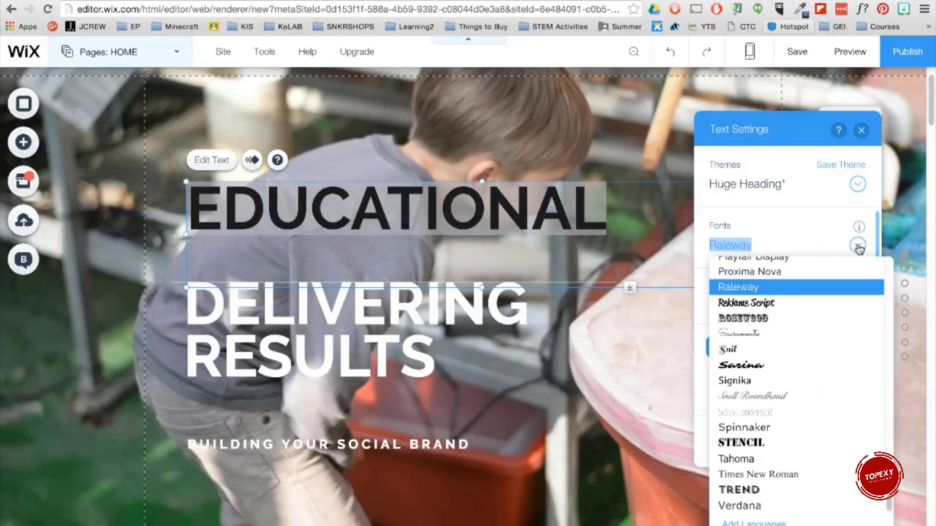
{"action": "left_click", "coordinate": [818, 287]}
{"action": "left_click_drag", "start_coordinate": [769, 307], "coordinate": [520, 268]}
{"action": "left_click", "coordinate": [862, 131]}
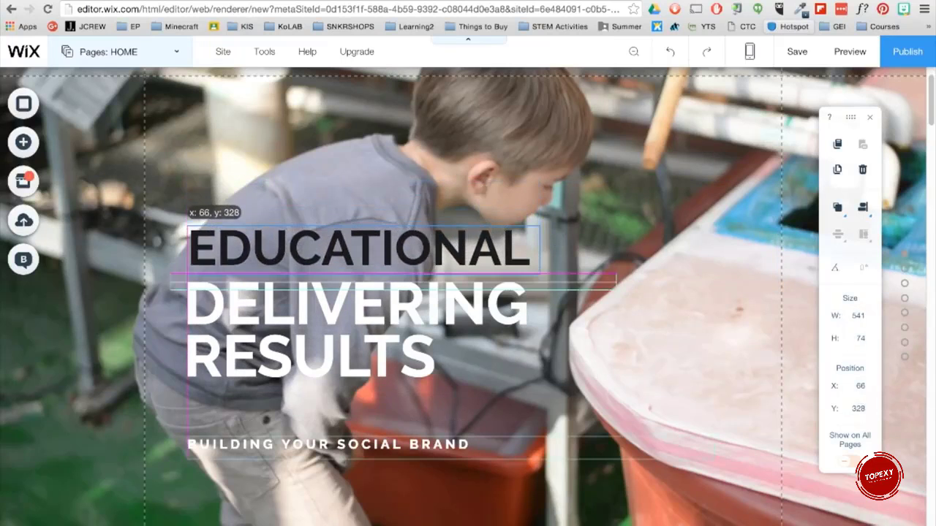
Step: Replace the 'DELIVERING RESULTS' text with 'PERMACULTURE' and reduce its font size
{"action": "double_click", "coordinate": [317, 324]}
{"action": "type", "text": "PERMACULTURE"}
{"action": "key", "text": "super+a"}
{"action": "left_click_drag", "start_coordinate": [765, 307], "coordinate": [753, 309]}
{"action": "left_click", "coordinate": [861, 130]}
Step: Move and resize the 'PERMACULTURE' text box so it sits directly under the 'EDUCATIONAL' heading, about 550 px wide
{"action": "left_click_drag", "start_coordinate": [775, 393], "coordinate": [543, 320]}
{"action": "left_click_drag", "start_coordinate": [358, 251], "coordinate": [356, 255]}
{"action": "left_click_drag", "start_coordinate": [570, 282], "coordinate": [586, 278]}
{"action": "left_click_drag", "start_coordinate": [632, 278], "coordinate": [541, 278]}
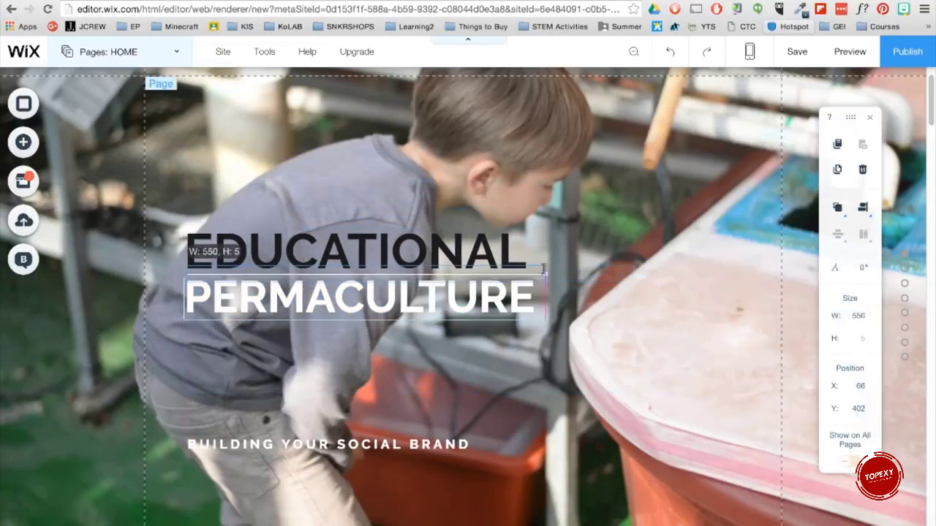
Step: Move the subtitle up and replace its text with 'HOLISTIC DESIGN APPROACH TO EDUCATION'
{"action": "left_click_drag", "start_coordinate": [329, 413], "coordinate": [329, 448]}
{"action": "double_click", "coordinate": [329, 447]}
{"action": "type", "text": "HOLISTIC DESIGN APPROACH TO EDUCATION"}
{"action": "key", "text": "super+a"}
{"action": "left_click_drag", "start_coordinate": [723, 307], "coordinate": [722, 307]}
{"action": "left_click", "coordinate": [861, 130]}
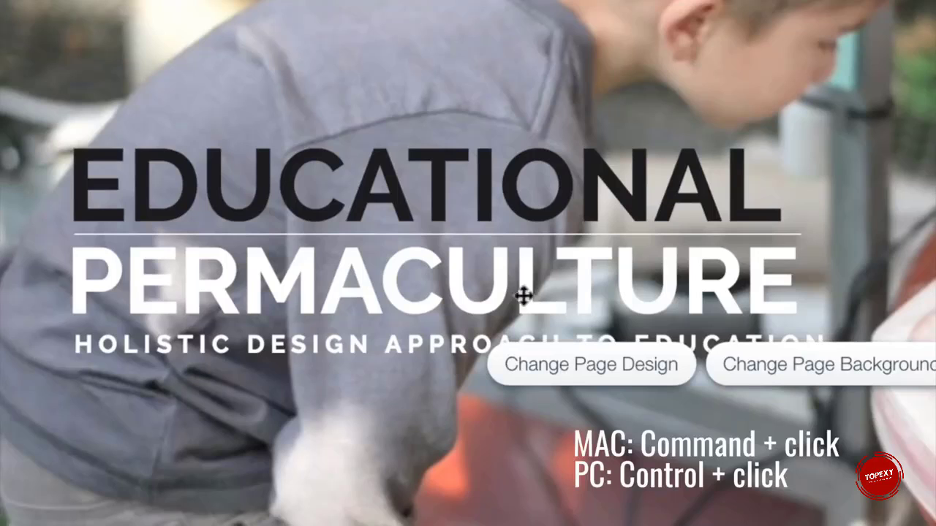
Step: Select the three heading text boxes together and group them
{"action": "left_click", "coordinate": [479, 183]}
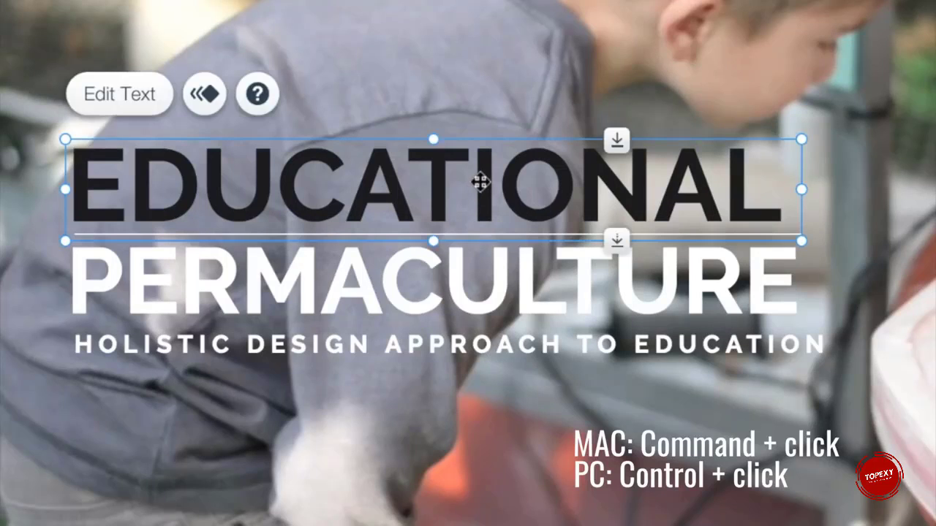
{"action": "left_click", "coordinate": [483, 236], "text": "ctrl"}
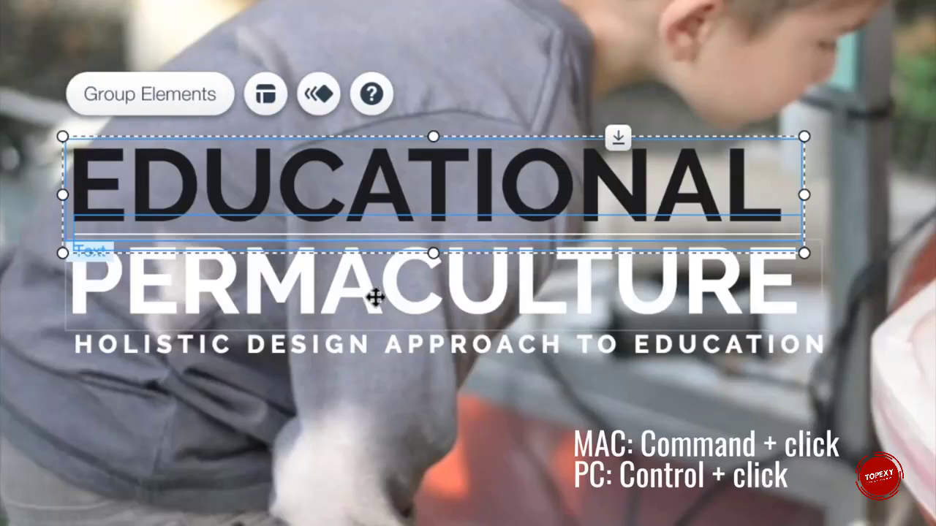
{"action": "left_click", "coordinate": [376, 296], "text": "ctrl"}
{"action": "left_click", "coordinate": [297, 348], "text": "ctrl"}
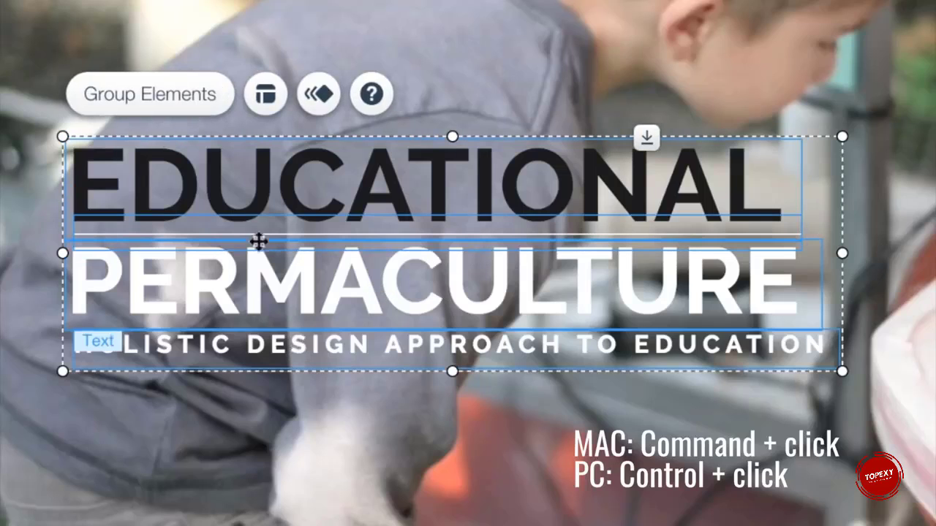
{"action": "left_click", "coordinate": [169, 102]}
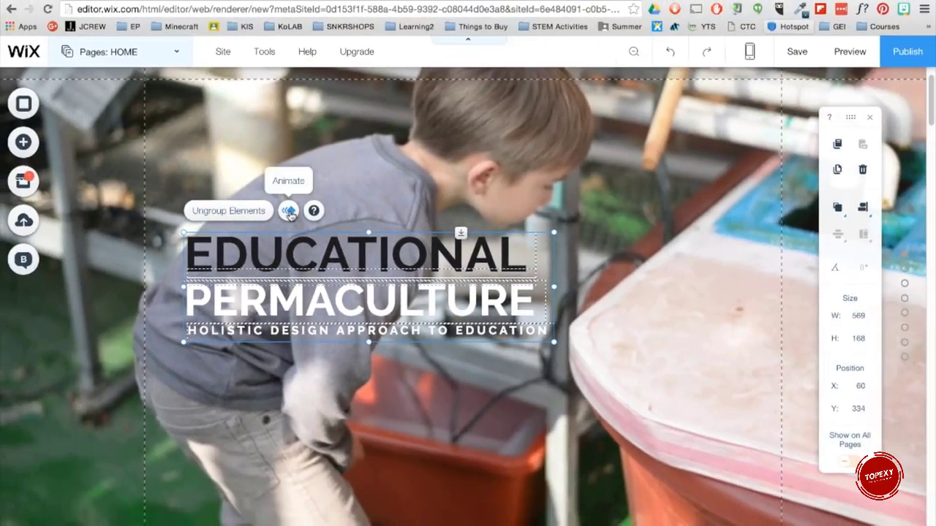
Step: Apply the Fade-In animation to the grouped heading and move it toward the right of the page
{"action": "left_click", "coordinate": [288, 210]}
{"action": "left_click", "coordinate": [664, 191]}
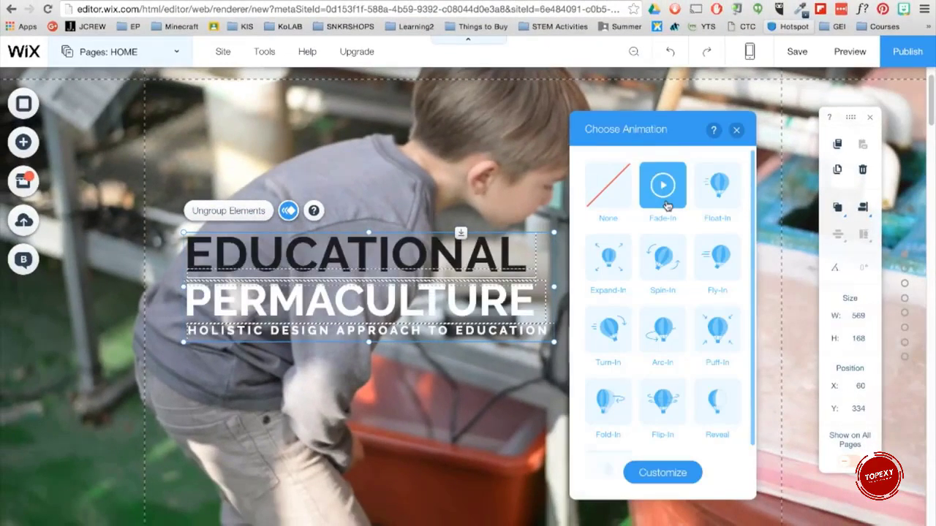
{"action": "left_click", "coordinate": [663, 191]}
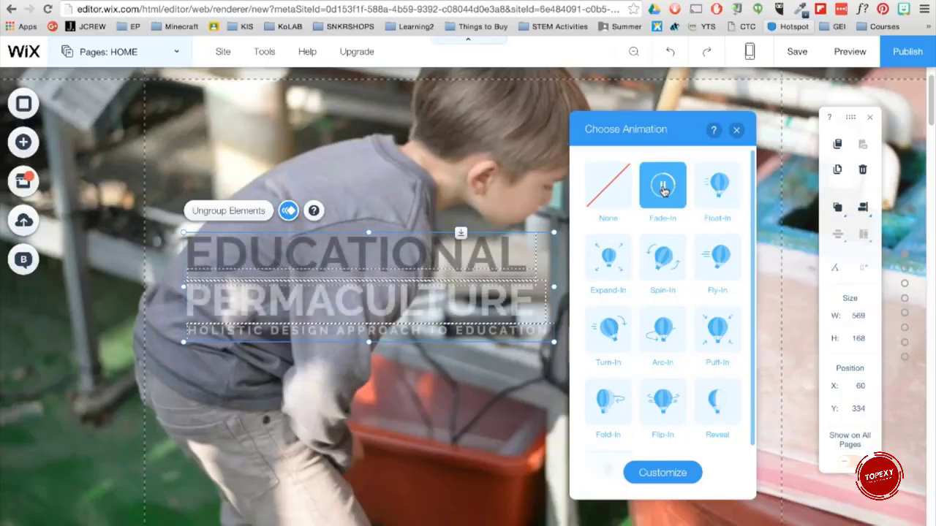
{"action": "left_click_drag", "start_coordinate": [275, 312], "coordinate": [510, 296]}
Step: Delete the logo icon beside SOCIALIGHT in the header and save the site
{"action": "scroll", "coordinate": [505, 307], "scroll_direction": "up", "scroll_amount": 1}
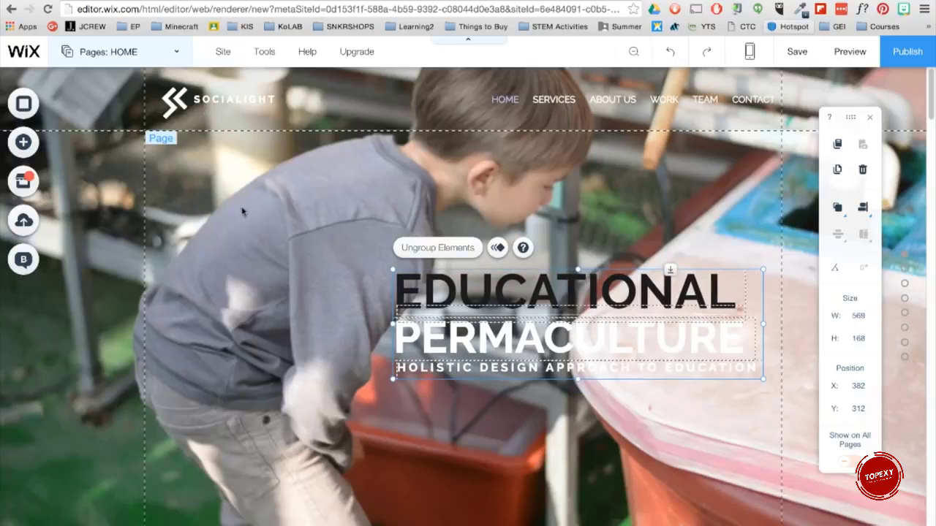
{"action": "left_click", "coordinate": [180, 106]}
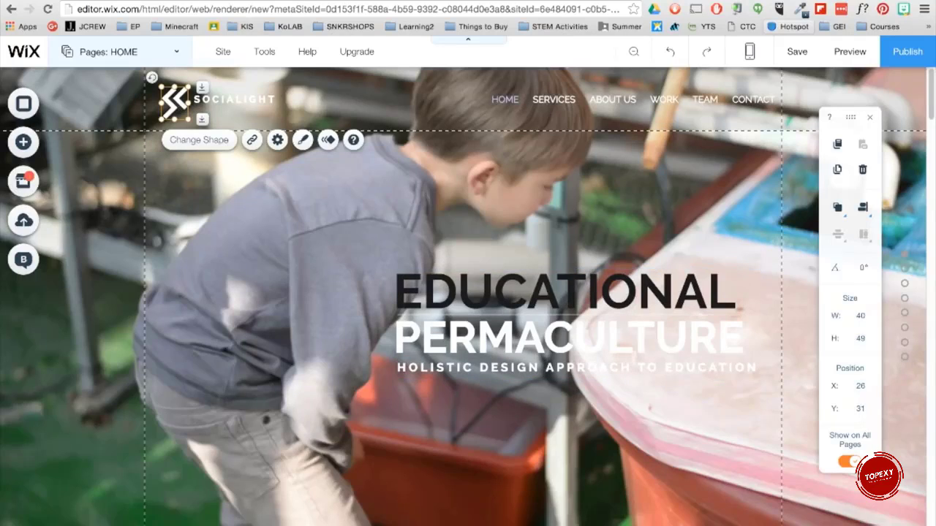
{"action": "key", "text": "Delete"}
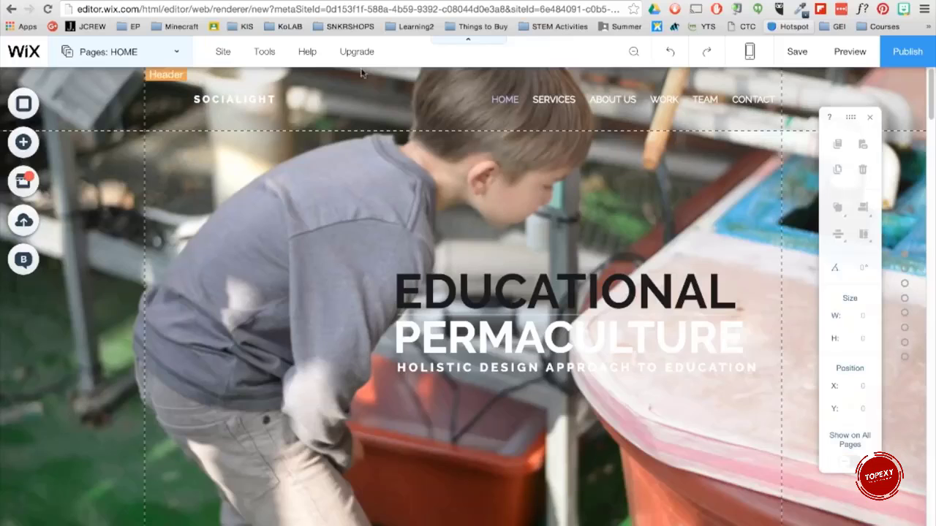
{"action": "left_click", "coordinate": [815, 67]}
{"action": "left_click", "coordinate": [655, 454]}
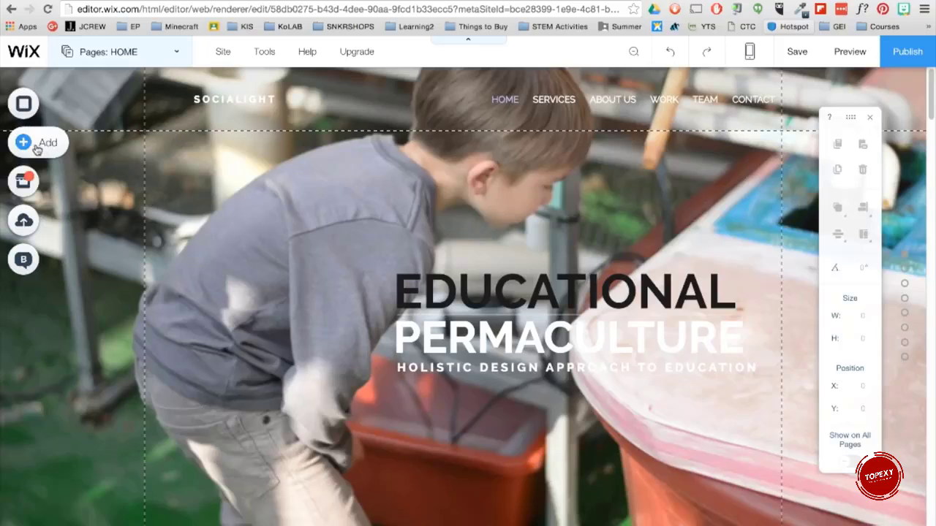
Step: Upload the image 'WEB_GRAPHICS_EDUpermaLOGO.png' from Downloads and add it to the page
{"action": "left_click", "coordinate": [36, 149]}
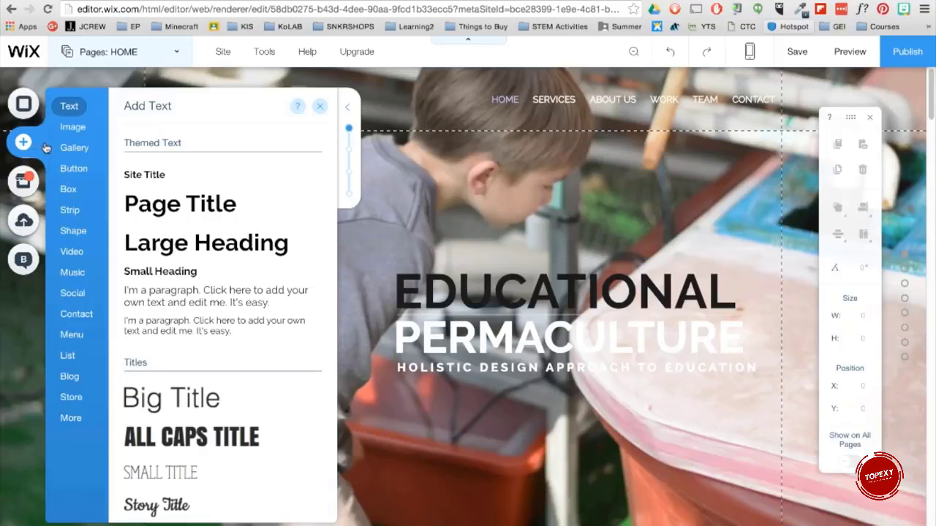
{"action": "left_click", "coordinate": [72, 127]}
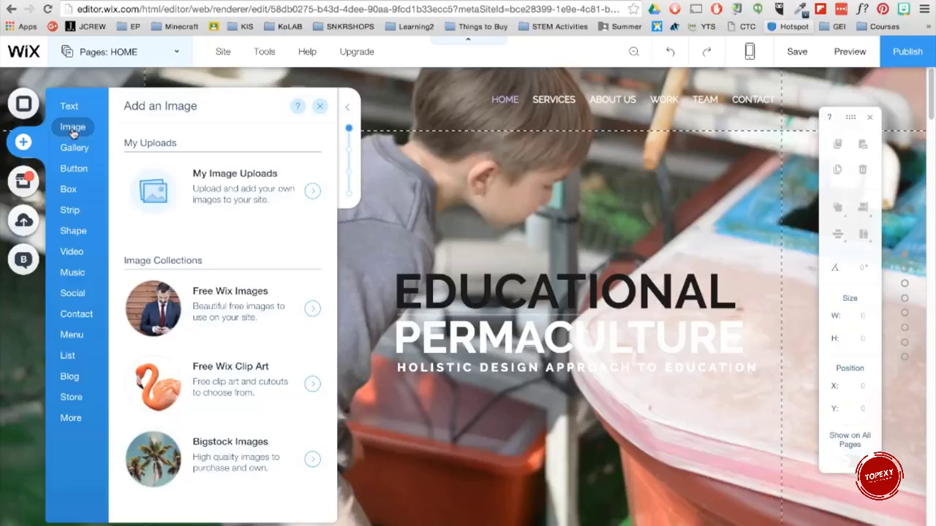
{"action": "left_click", "coordinate": [313, 194]}
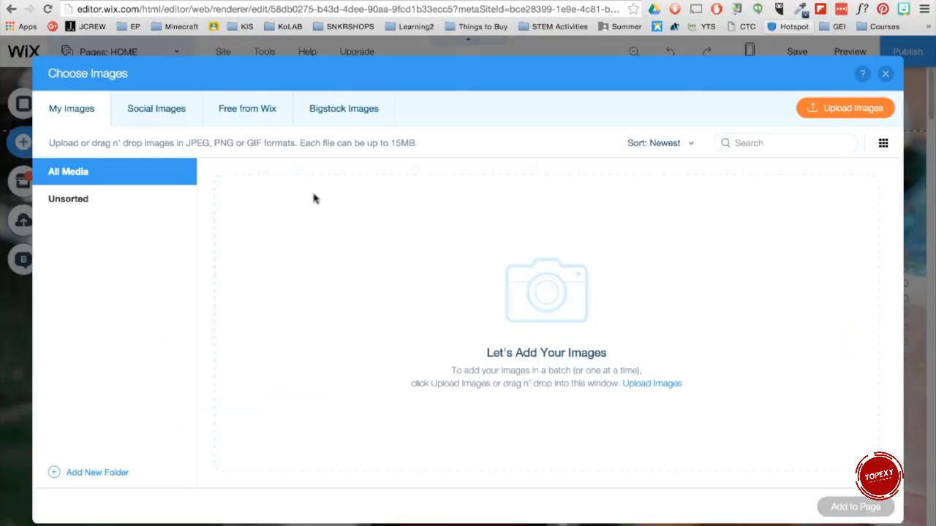
{"action": "left_click", "coordinate": [823, 111]}
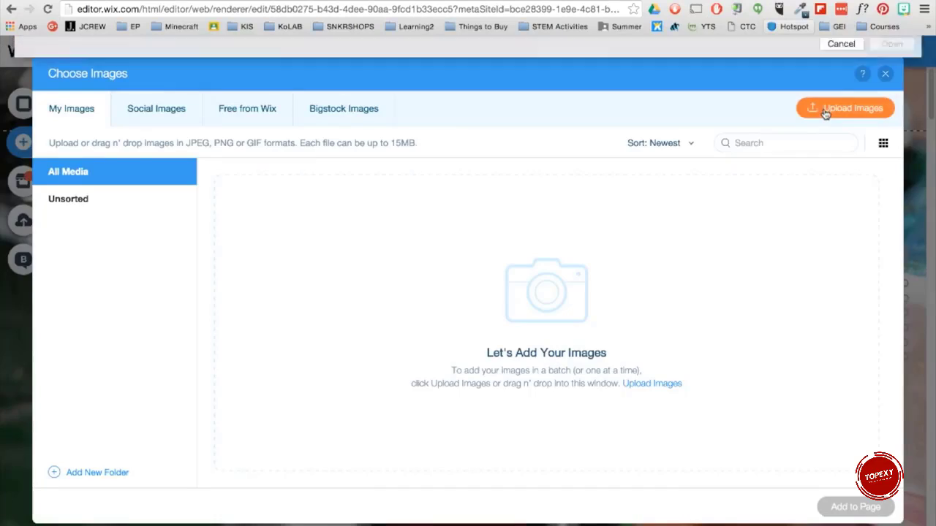
{"action": "left_click", "coordinate": [64, 172]}
{"action": "left_click", "coordinate": [288, 103]}
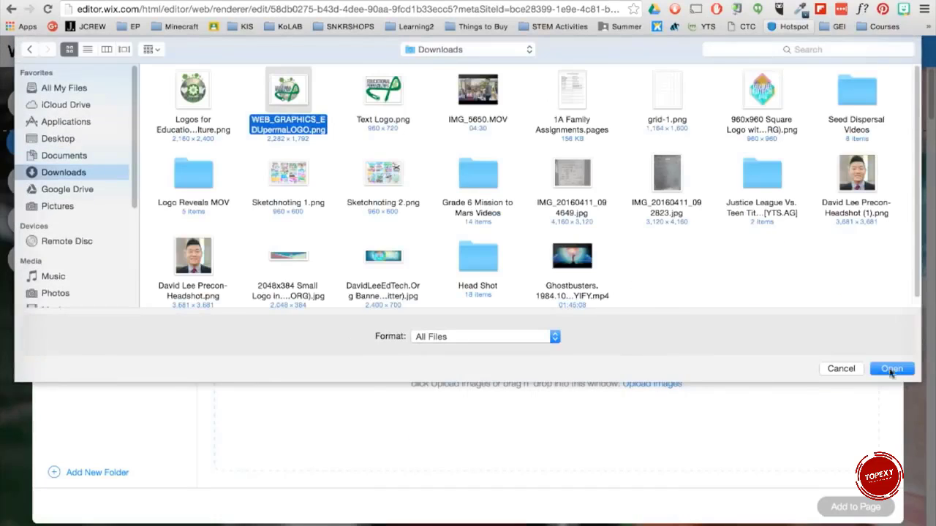
{"action": "left_click", "coordinate": [892, 368]}
{"action": "left_click", "coordinate": [585, 411]}
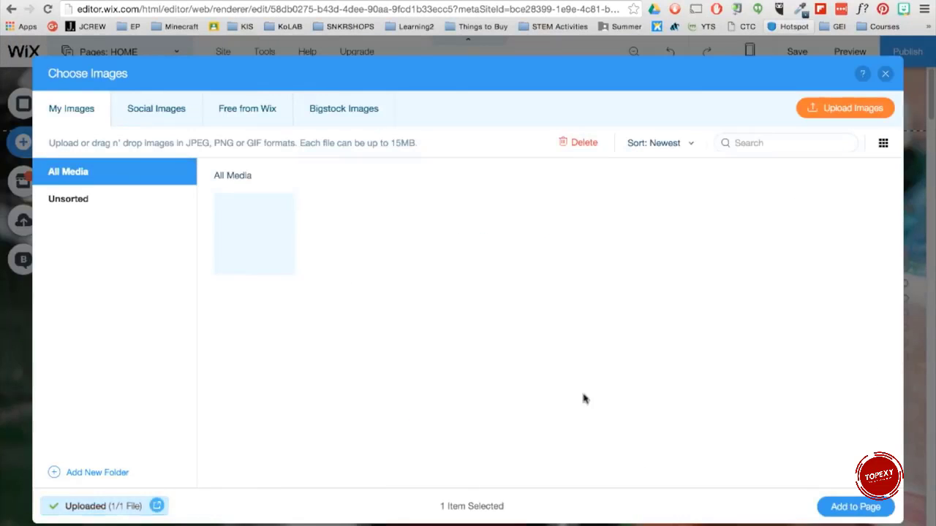
{"action": "left_click", "coordinate": [270, 245]}
{"action": "left_click", "coordinate": [856, 506]}
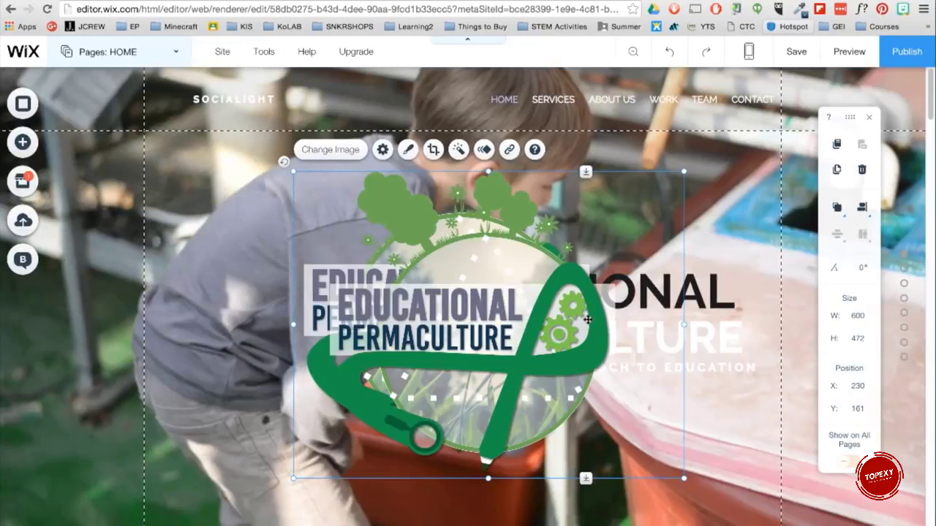
Step: Resize the logo image to about 413 × 325 px and place it left of the grouped heading
{"action": "key", "text": "Delete"}
{"action": "left_click_drag", "start_coordinate": [519, 255], "coordinate": [428, 256]}
{"action": "left_click_drag", "start_coordinate": [567, 463], "coordinate": [411, 338]}
{"action": "left_click_drag", "start_coordinate": [325, 274], "coordinate": [312, 326]}
{"action": "left_click_drag", "start_coordinate": [398, 389], "coordinate": [432, 417]}
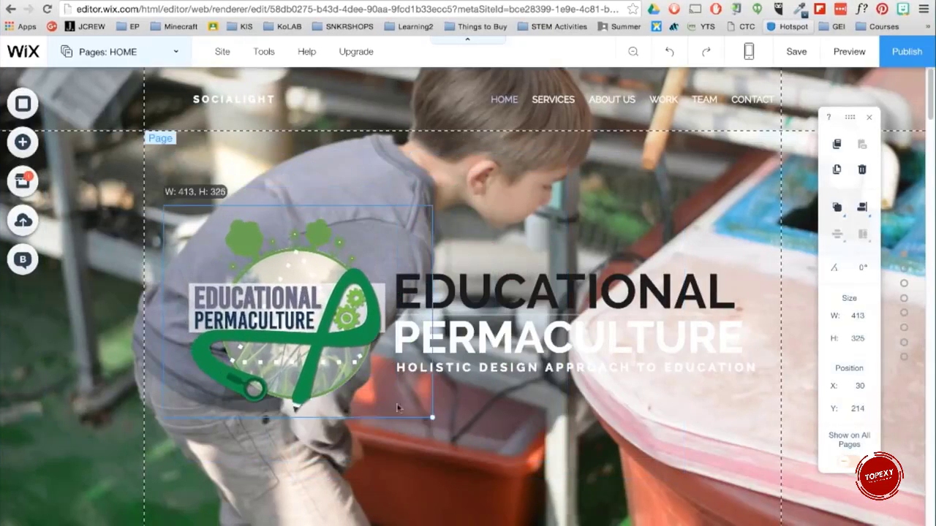
{"action": "left_click_drag", "start_coordinate": [315, 324], "coordinate": [306, 323]}
Step: Add a gallery to the page
{"action": "scroll", "coordinate": [306, 329], "scroll_direction": "down", "scroll_amount": 1}
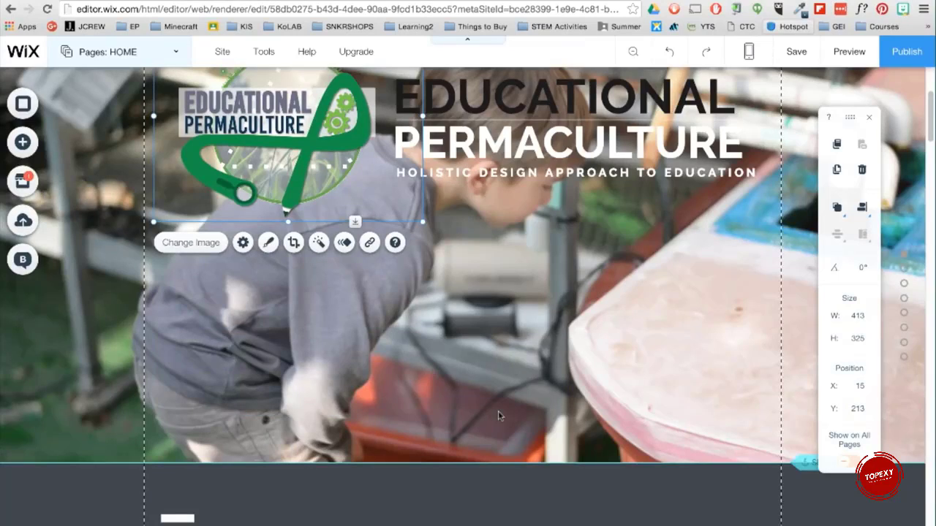
{"action": "left_click", "coordinate": [23, 142]}
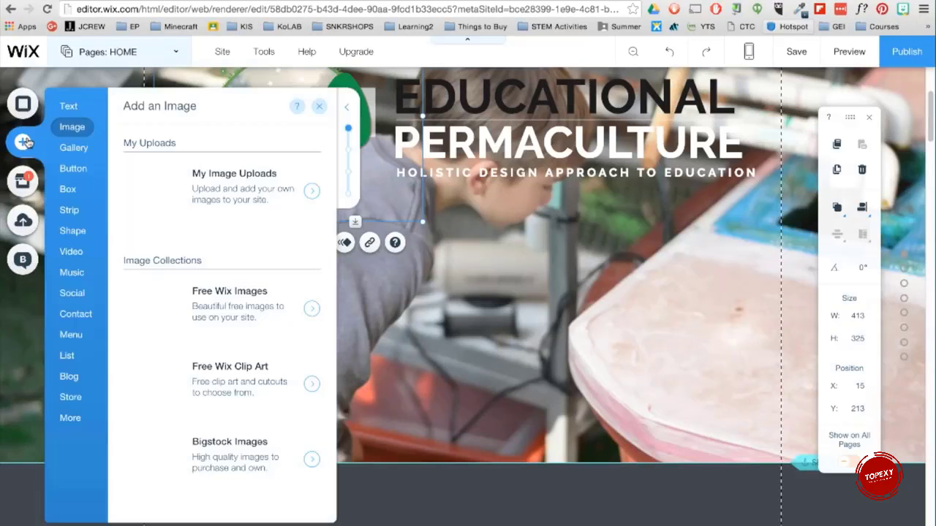
{"action": "mouse_move", "coordinate": [93, 155]}
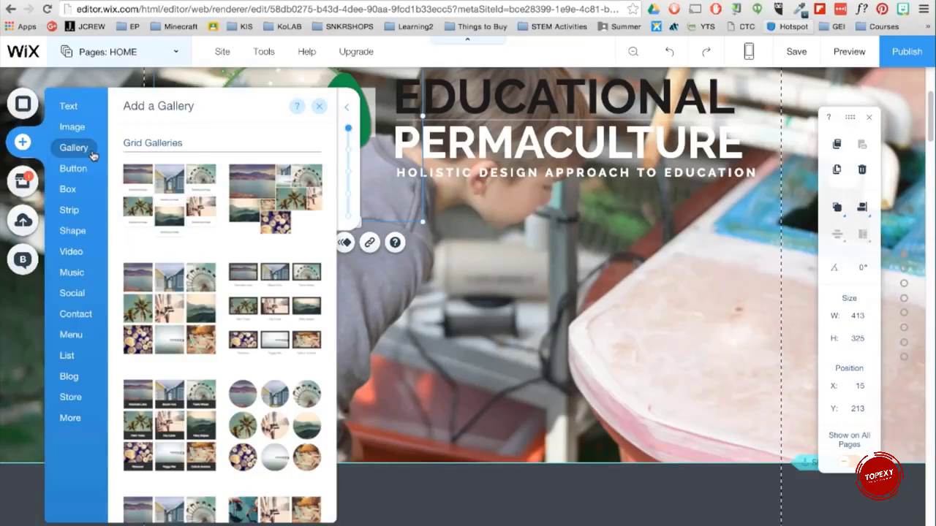
{"action": "scroll", "coordinate": [252, 296], "scroll_direction": "down", "scroll_amount": 10}
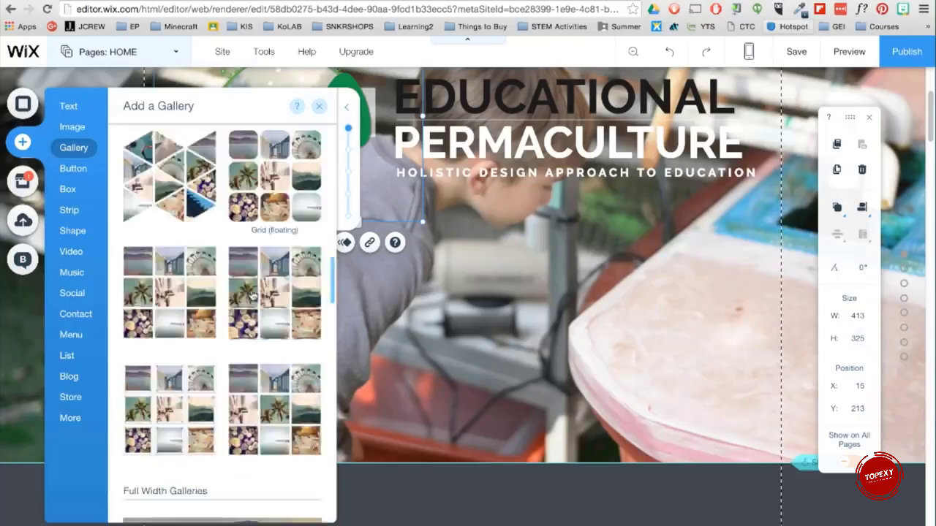
{"action": "left_click", "coordinate": [253, 296]}
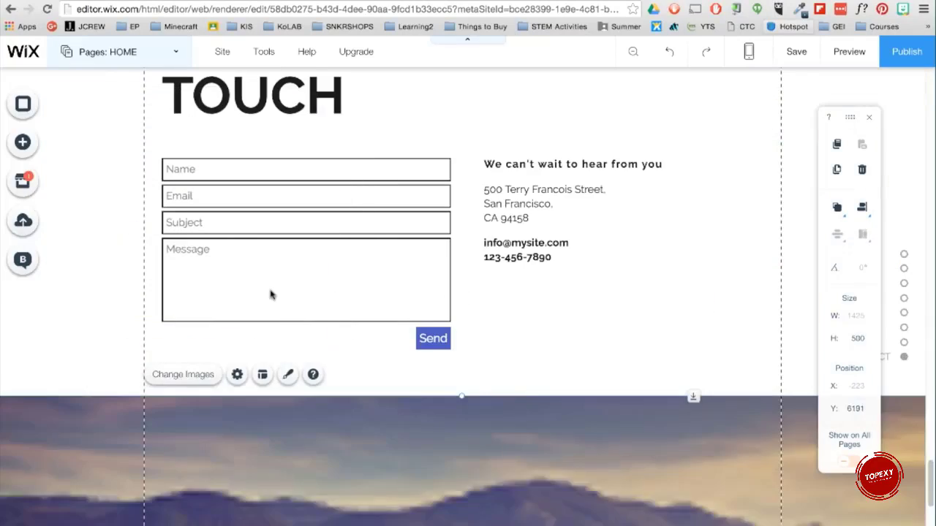
Step: Move the gallery up beneath the hero section and reduce its height to about 244 px
{"action": "left_click_drag", "start_coordinate": [329, 475], "coordinate": [328, 251]}
{"action": "scroll", "coordinate": [328, 355], "scroll_direction": "down", "scroll_amount": 3}
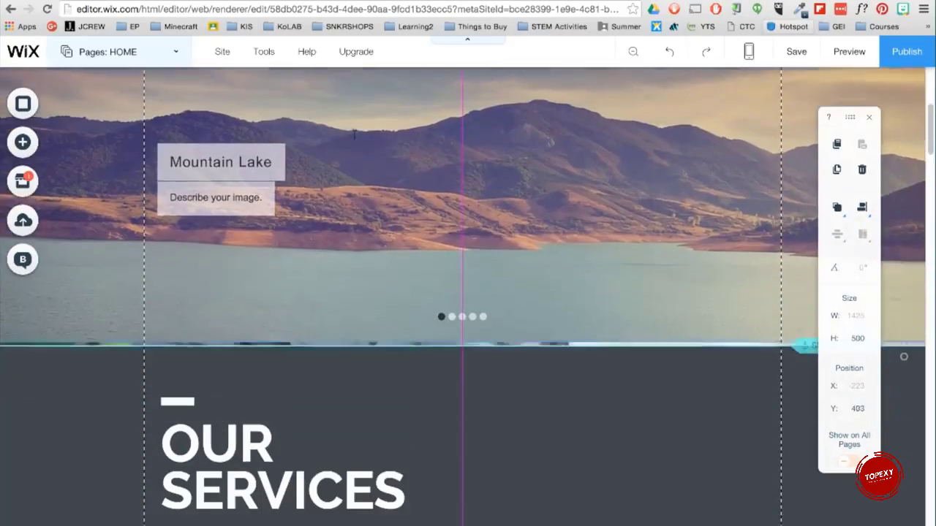
{"action": "scroll", "coordinate": [462, 220], "scroll_direction": "up", "scroll_amount": 2}
{"action": "left_click_drag", "start_coordinate": [461, 111], "coordinate": [457, 274]}
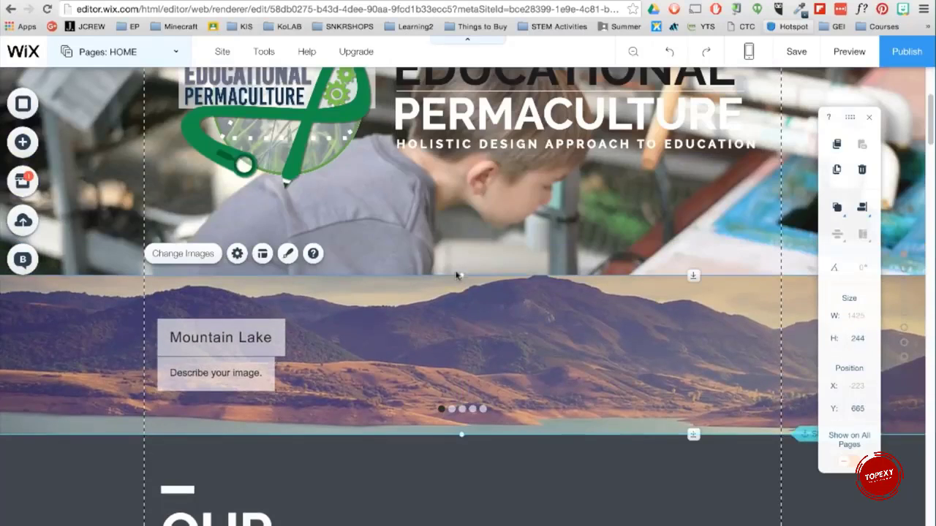
Step: Open the gallery's images and remove all of the default pictures
{"action": "left_click", "coordinate": [212, 258]}
{"action": "left_click", "coordinate": [172, 258]}
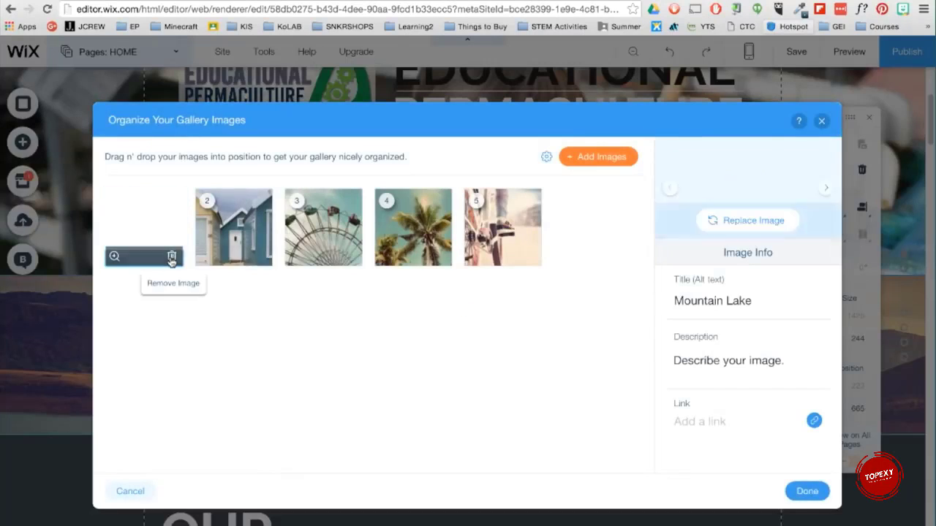
{"action": "left_click", "coordinate": [172, 259]}
{"action": "left_click", "coordinate": [172, 258]}
{"action": "left_click", "coordinate": [172, 259]}
{"action": "left_click", "coordinate": [173, 258]}
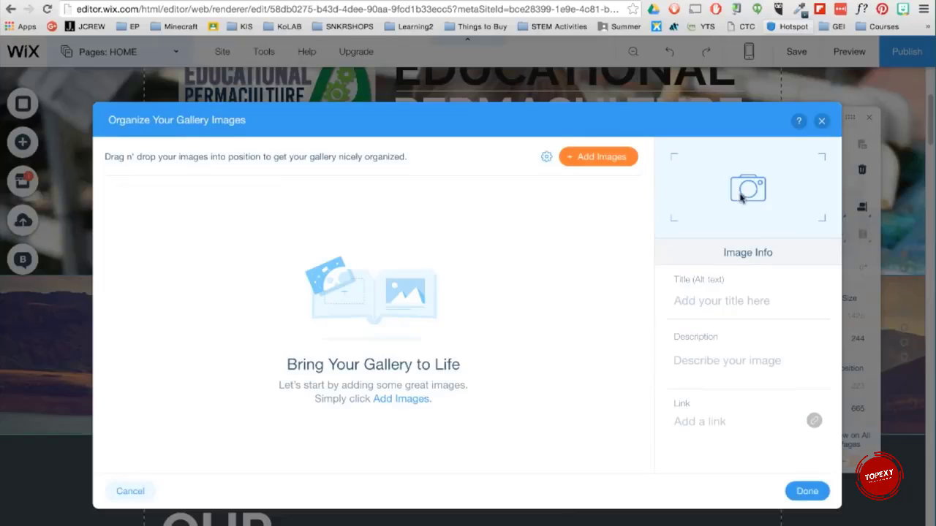
Step: Upload seven landscape photos from the Nature folder and add the selected images to the gallery
{"action": "left_click", "coordinate": [628, 158]}
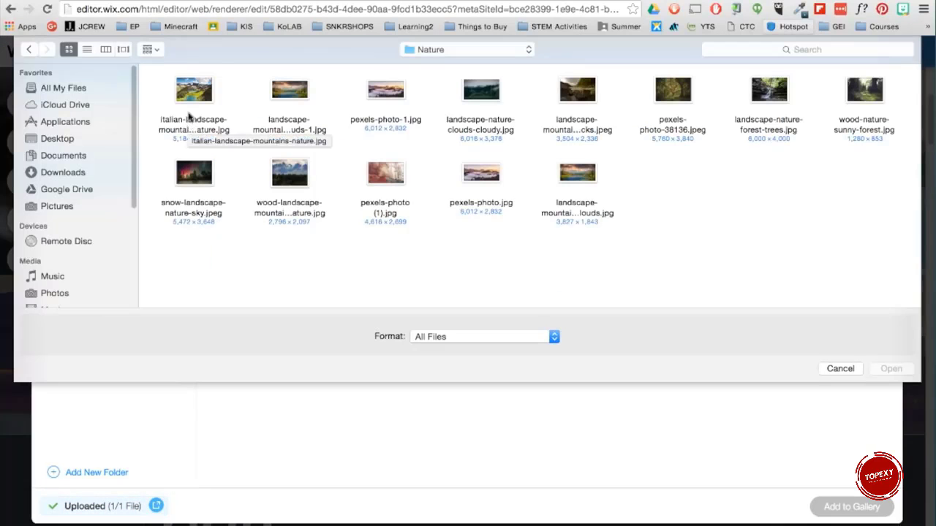
{"action": "left_click", "coordinate": [192, 110]}
{"action": "left_click", "coordinate": [385, 176], "text": "super"}
{"action": "left_click", "coordinate": [578, 175], "text": "super"}
{"action": "left_click", "coordinate": [672, 94], "text": "super"}
{"action": "left_click", "coordinate": [864, 93], "text": "super"}
{"action": "left_click", "coordinate": [286, 94], "text": "super"}
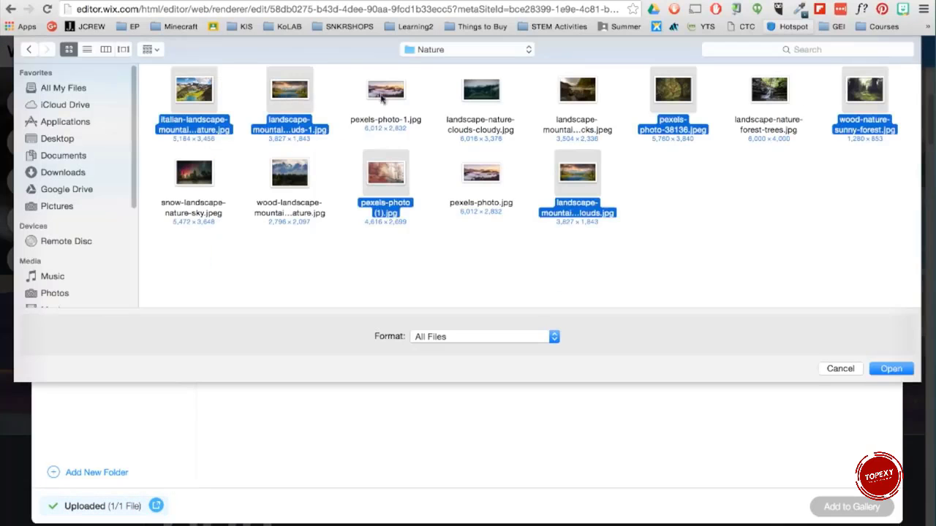
{"action": "left_click", "coordinate": [385, 99], "text": "super"}
{"action": "left_click", "coordinate": [892, 368]}
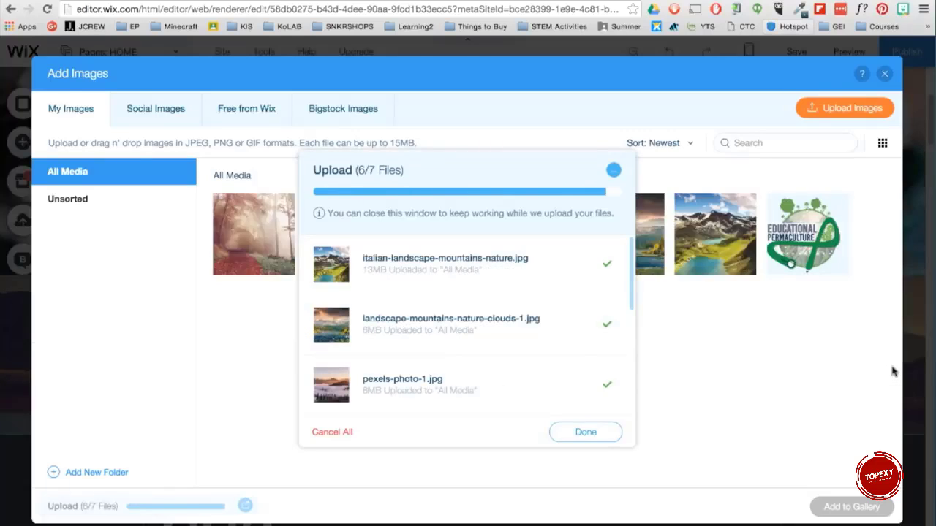
{"action": "left_click", "coordinate": [585, 431]}
{"action": "left_click", "coordinate": [891, 514]}
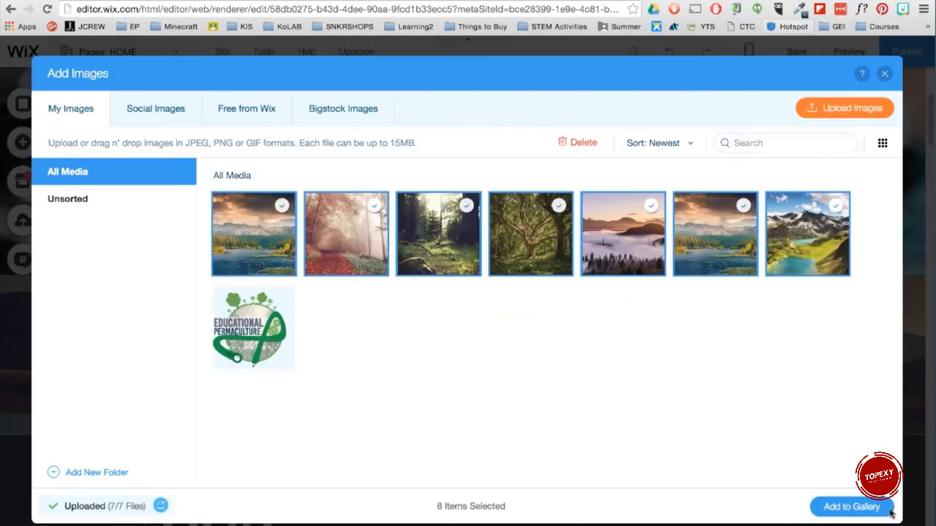
Step: Add the selected images to the gallery and set the gallery's images to show no text
{"action": "left_click", "coordinate": [803, 491]}
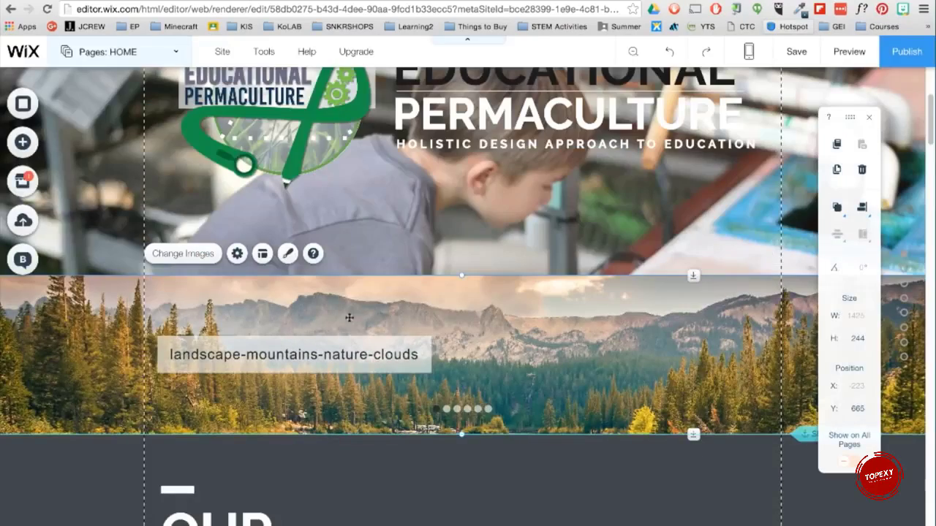
{"action": "left_click", "coordinate": [236, 254]}
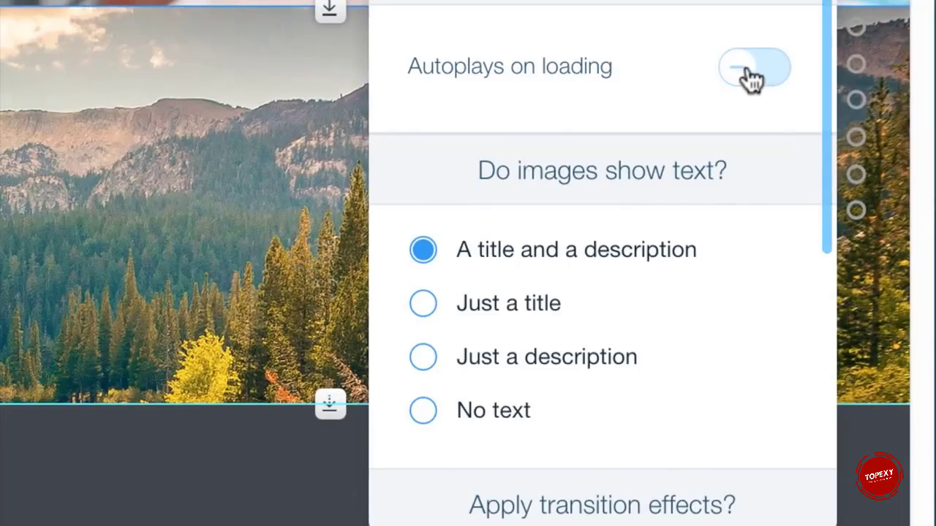
{"action": "left_click", "coordinate": [751, 79]}
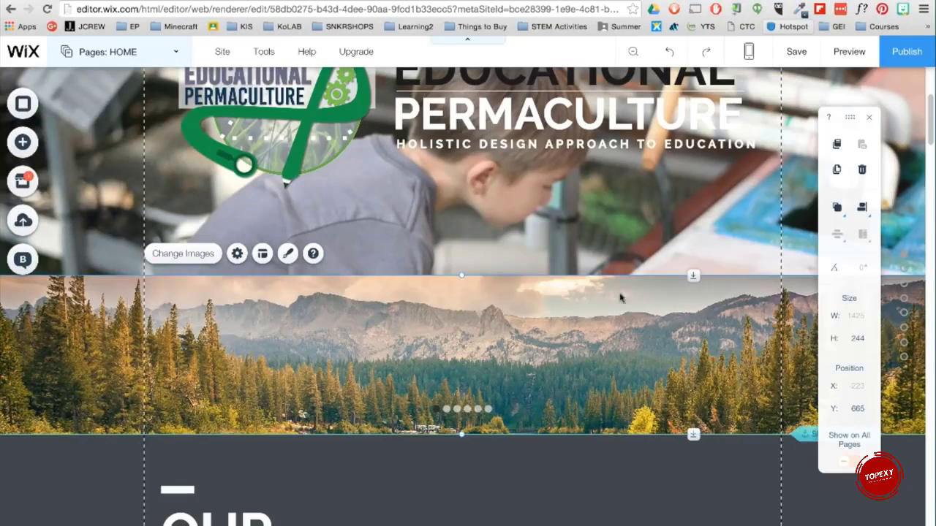
Step: Add a Classic (White) strip directly below the hero section
{"action": "left_click", "coordinate": [23, 143]}
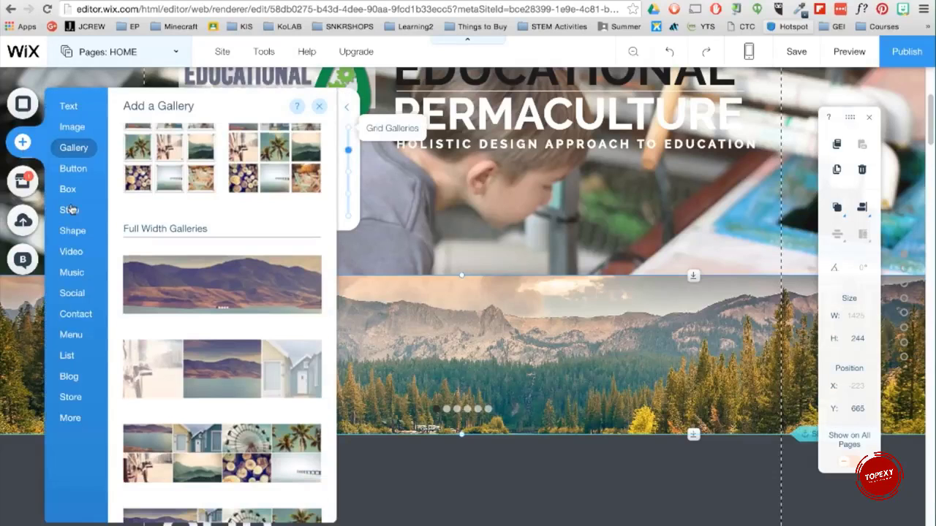
{"action": "left_click", "coordinate": [68, 209]}
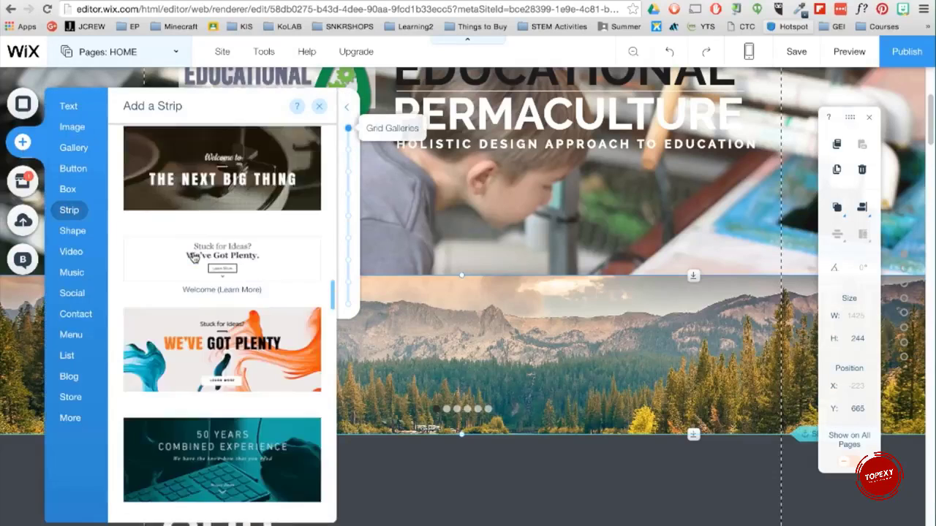
{"action": "scroll", "coordinate": [192, 260], "scroll_direction": "up", "scroll_amount": 3}
{"action": "scroll", "coordinate": [192, 259], "scroll_direction": "up", "scroll_amount": 10}
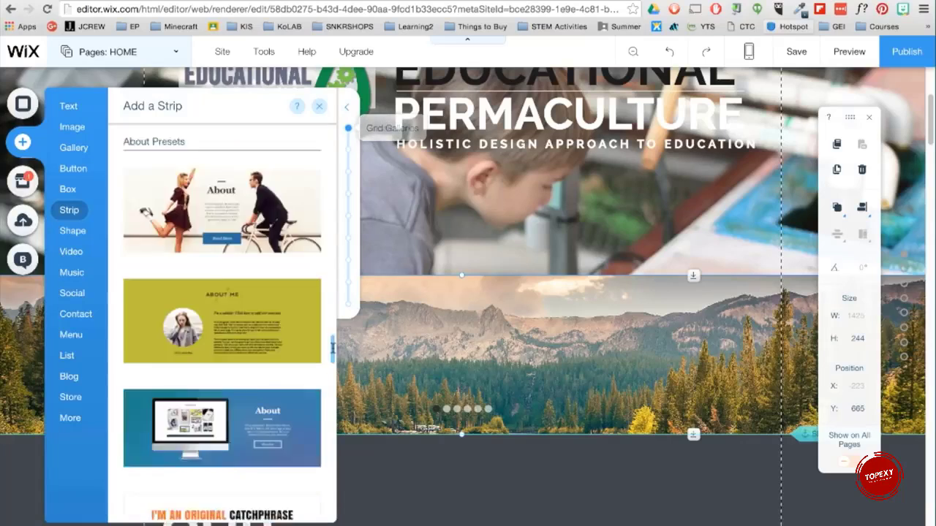
{"action": "scroll", "coordinate": [337, 149], "scroll_direction": "up", "scroll_amount": 6}
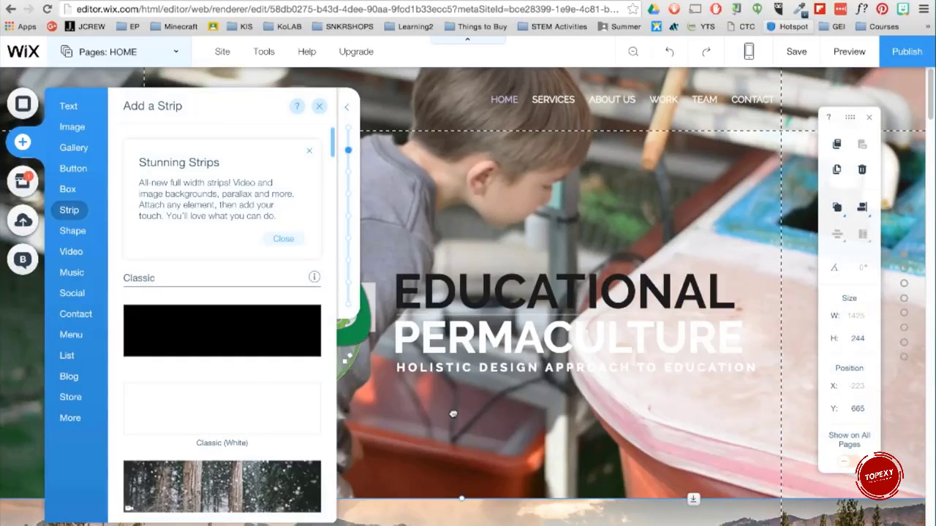
{"action": "left_click_drag", "start_coordinate": [457, 435], "coordinate": [308, 450]}
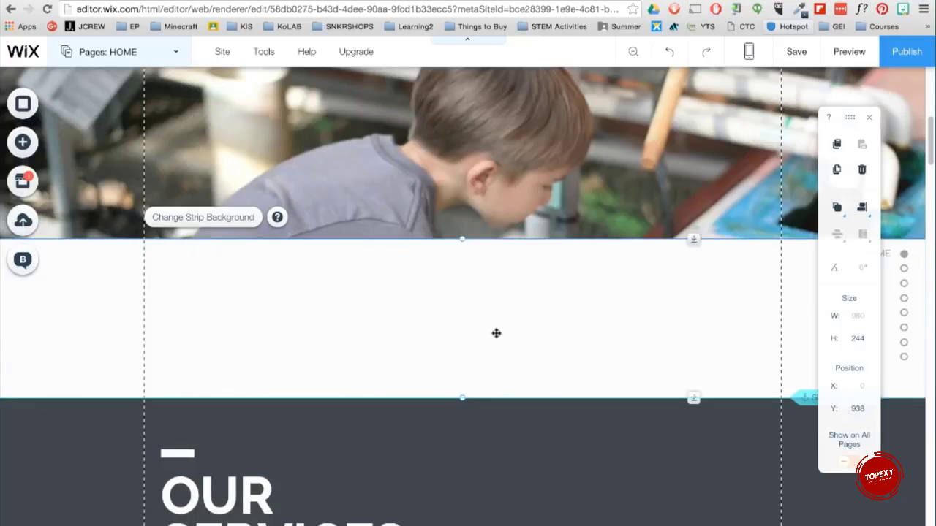
Step: Set the new strip's background color opacity to 26%
{"action": "left_click", "coordinate": [244, 218]}
{"action": "left_click", "coordinate": [809, 192]}
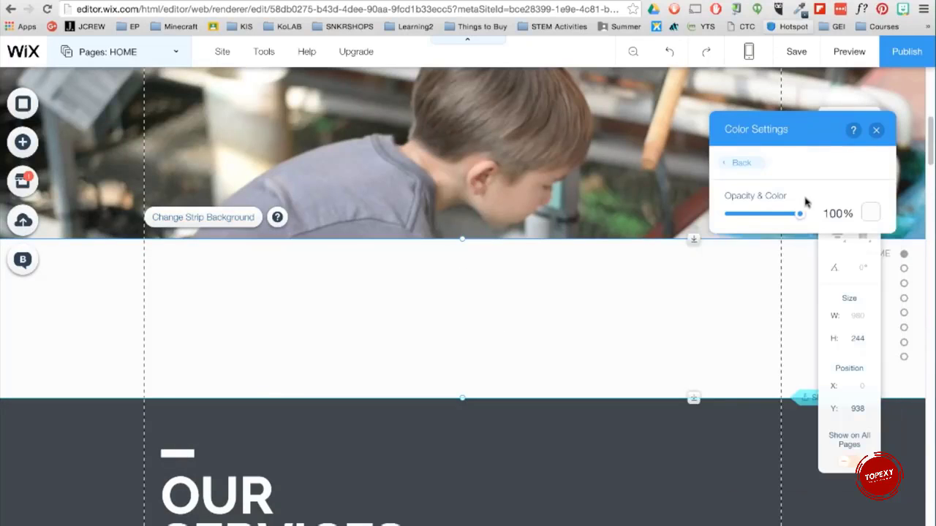
{"action": "left_click_drag", "start_coordinate": [804, 213], "coordinate": [748, 215]}
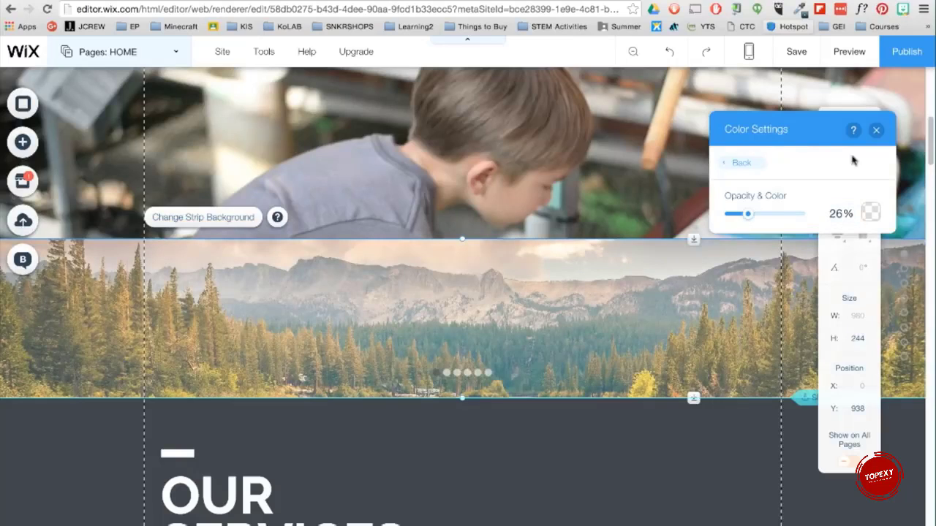
{"action": "left_click", "coordinate": [876, 130]}
Step: Add a YouTube video player beside the "What is Educational Permaculture?" heading, about 346 by 220 px
{"action": "scroll", "coordinate": [794, 302], "scroll_direction": "down", "scroll_amount": 15}
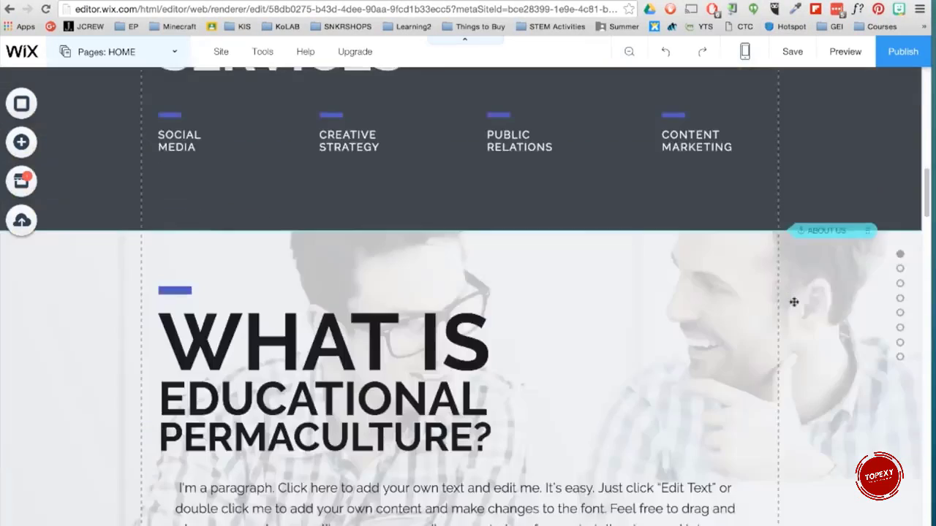
{"action": "left_click", "coordinate": [22, 141]}
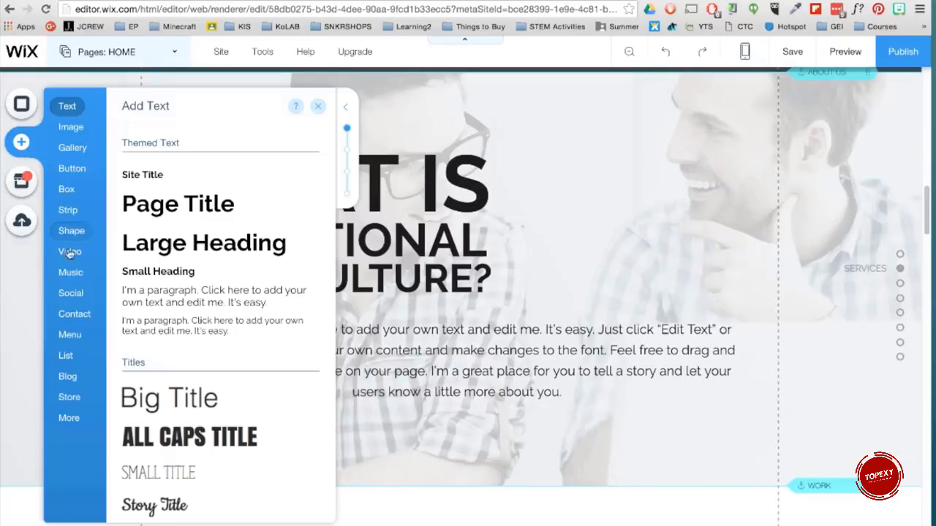
{"action": "left_click", "coordinate": [69, 251]}
{"action": "left_click_drag", "start_coordinate": [546, 261], "coordinate": [609, 236]}
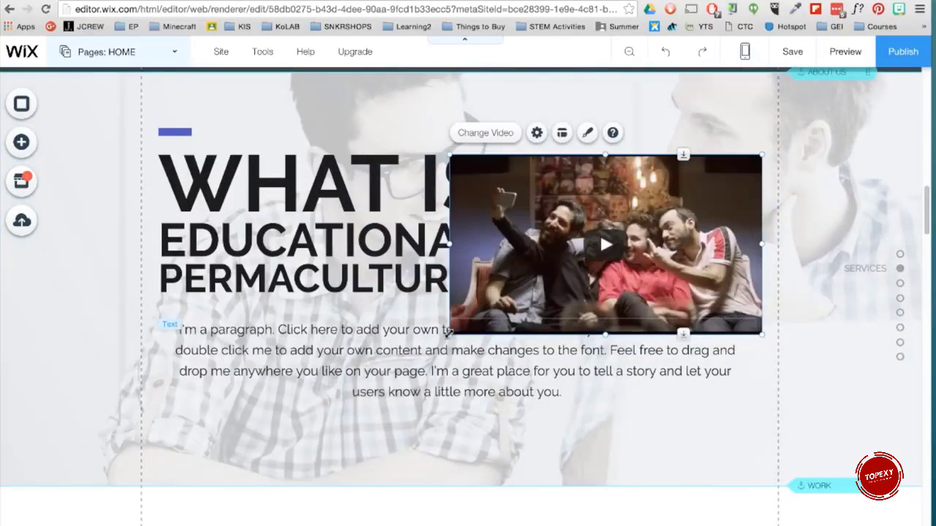
{"action": "left_click_drag", "start_coordinate": [447, 333], "coordinate": [545, 223]}
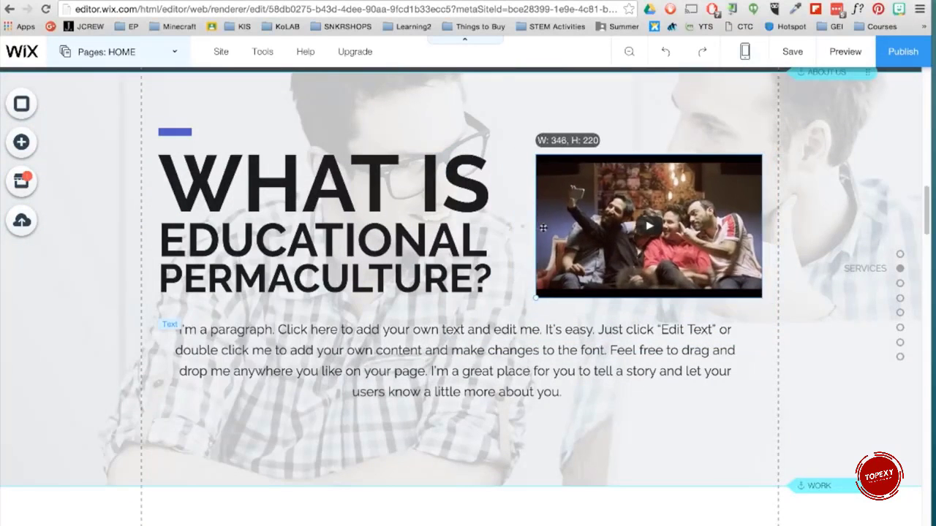
{"action": "double_click", "coordinate": [571, 211]}
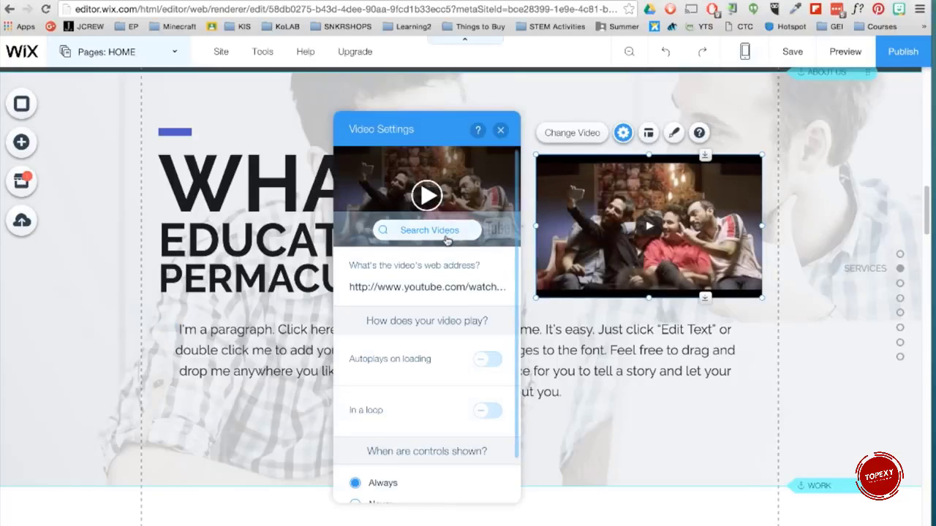
{"action": "left_click", "coordinate": [443, 231]}
{"action": "type", "text": "CAT"}
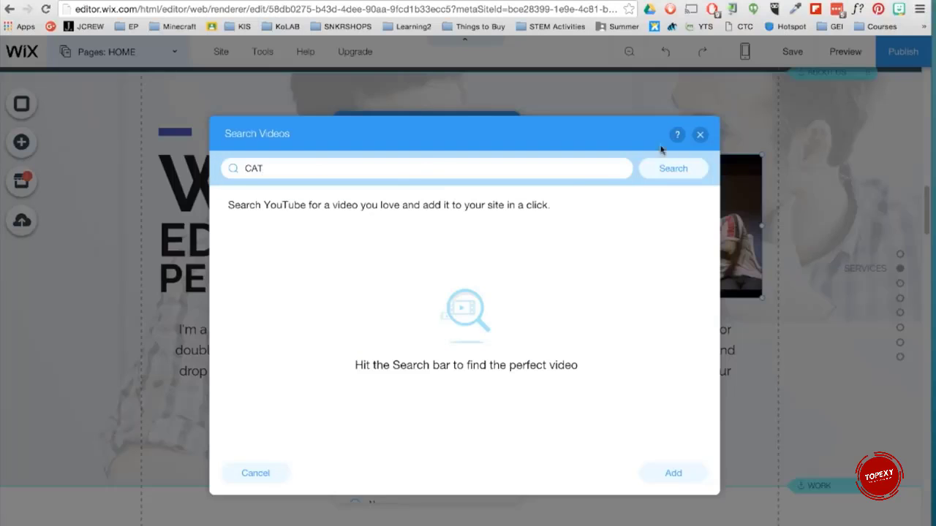
{"action": "left_click", "coordinate": [672, 168]}
{"action": "left_click", "coordinate": [699, 134]}
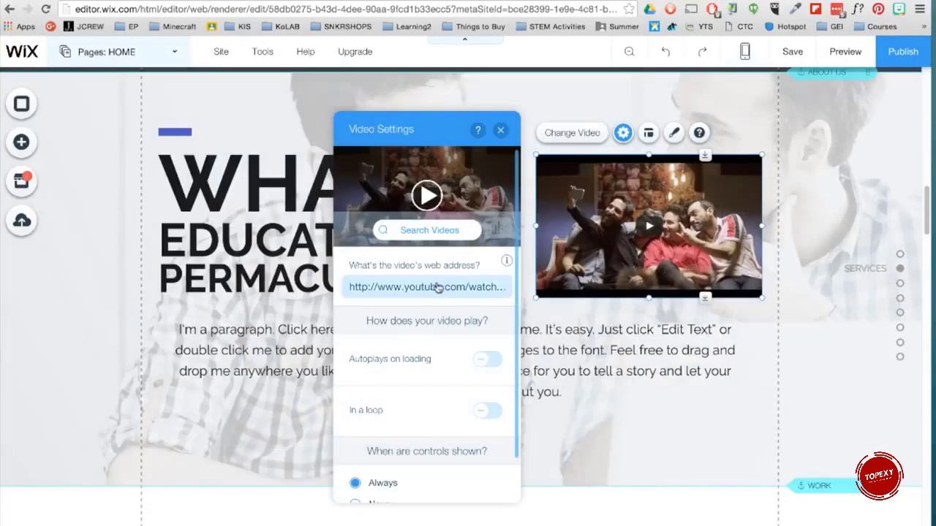
Step: Replace the video's web address with the pasted YouTube link, update it, and shift the player slightly left
{"action": "key", "text": "super+a"}
{"action": "key", "text": "BackSpace"}
{"action": "key", "text": "super+v"}
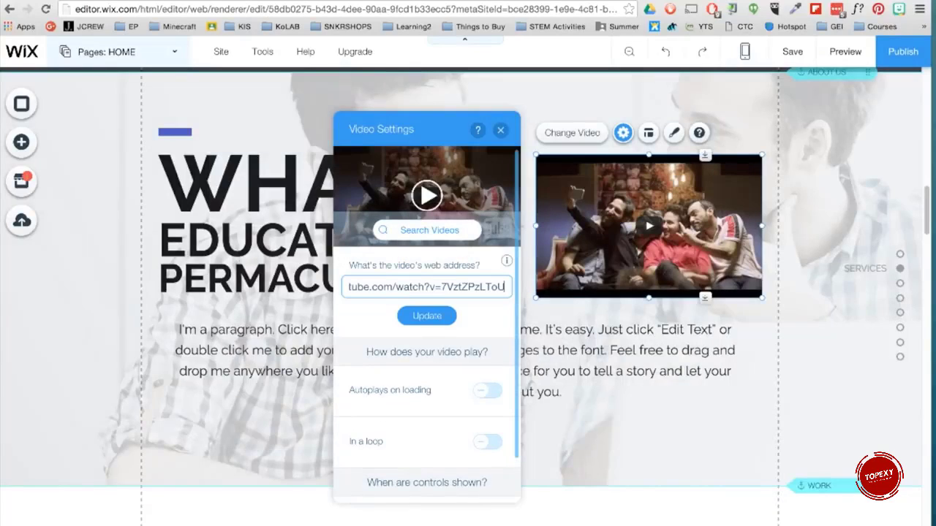
{"action": "left_click", "coordinate": [428, 317]}
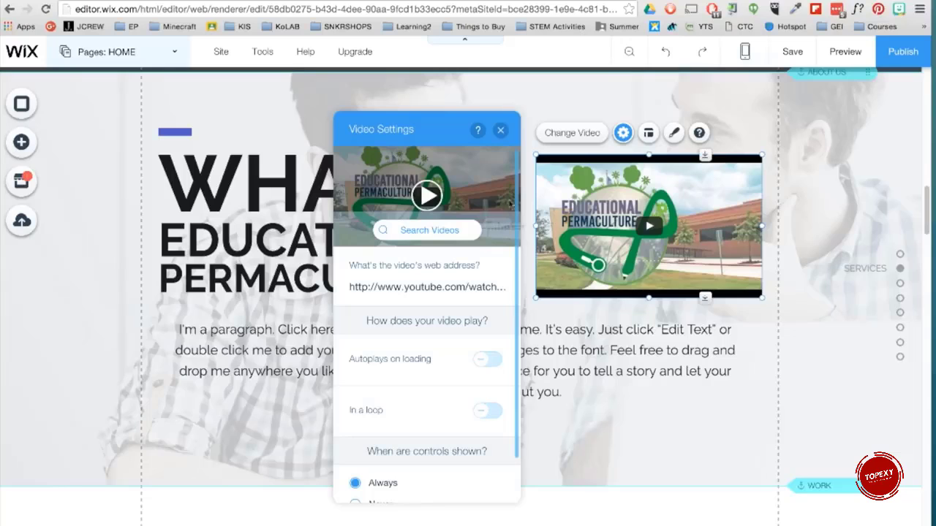
{"action": "left_click", "coordinate": [500, 130]}
{"action": "left_click_drag", "start_coordinate": [535, 231], "coordinate": [508, 226]}
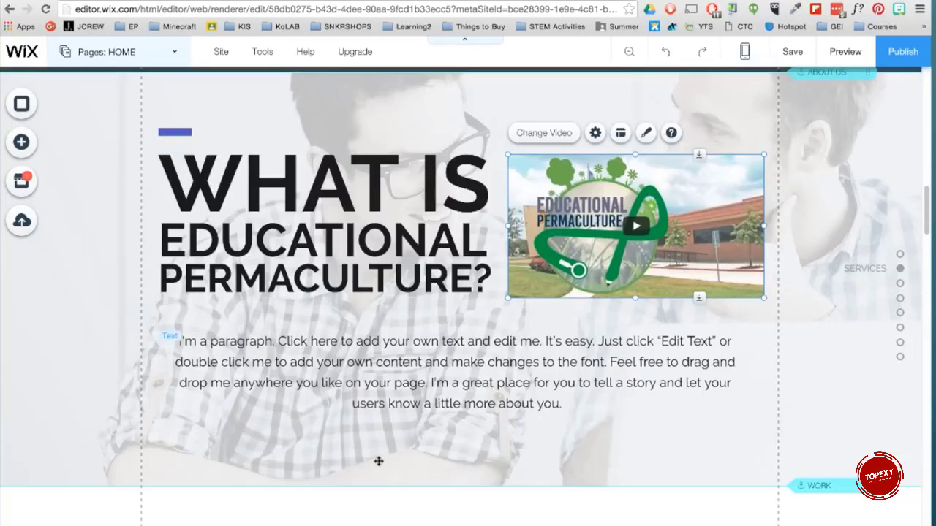
Step: Shorten the About Us strip by raising its bottom edge about 45 px
{"action": "left_click", "coordinate": [408, 461]}
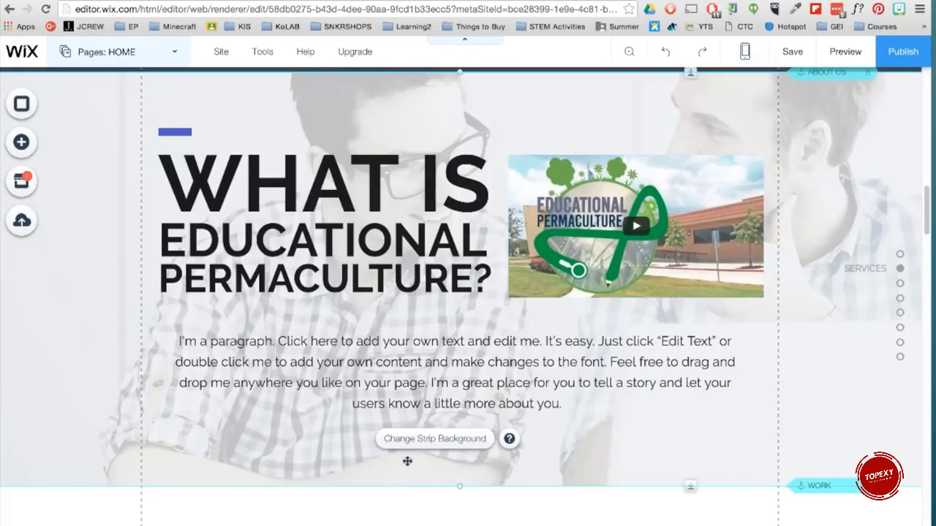
{"action": "left_click_drag", "start_coordinate": [693, 486], "coordinate": [695, 443]}
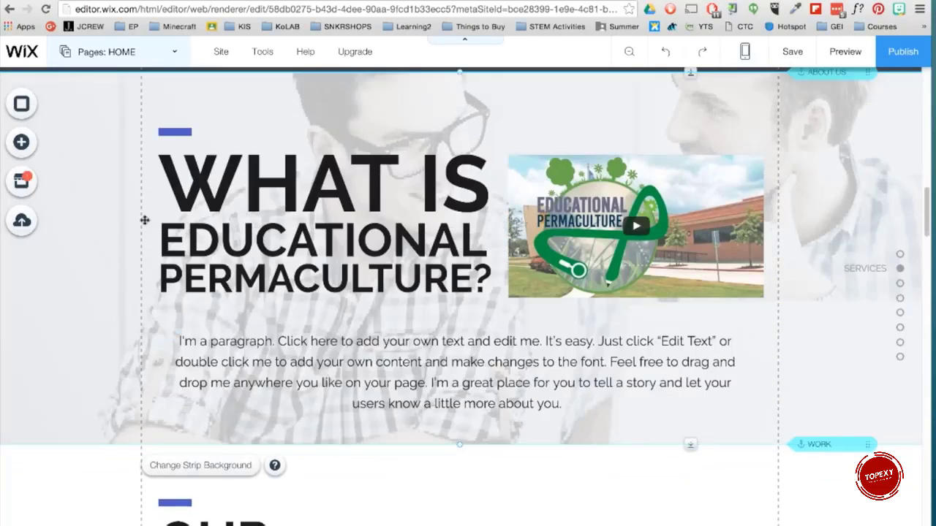
Step: Select the blue accent bar, the heading and the video together and move them up slightly
{"action": "left_click", "coordinate": [175, 137]}
{"action": "left_click", "coordinate": [390, 181], "text": "shift"}
{"action": "left_click", "coordinate": [520, 162], "text": "shift"}
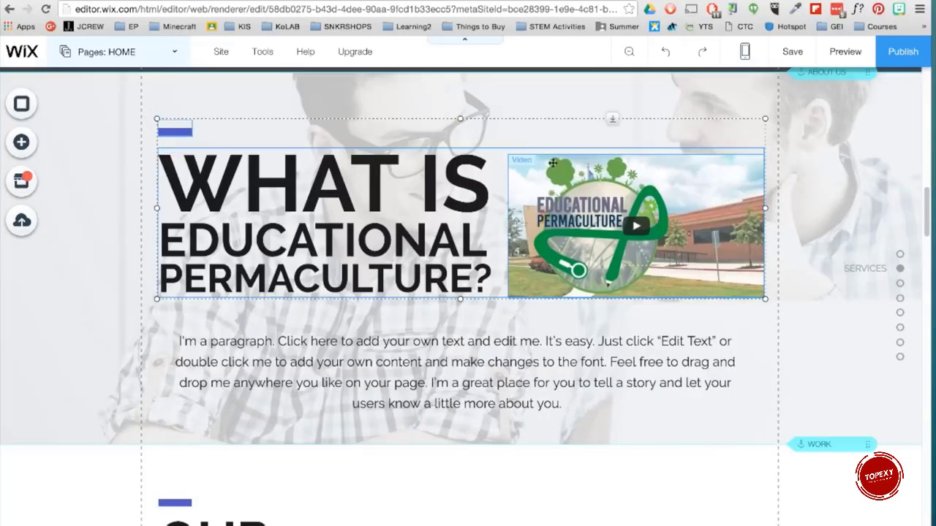
{"action": "left_click_drag", "start_coordinate": [611, 120], "coordinate": [613, 93]}
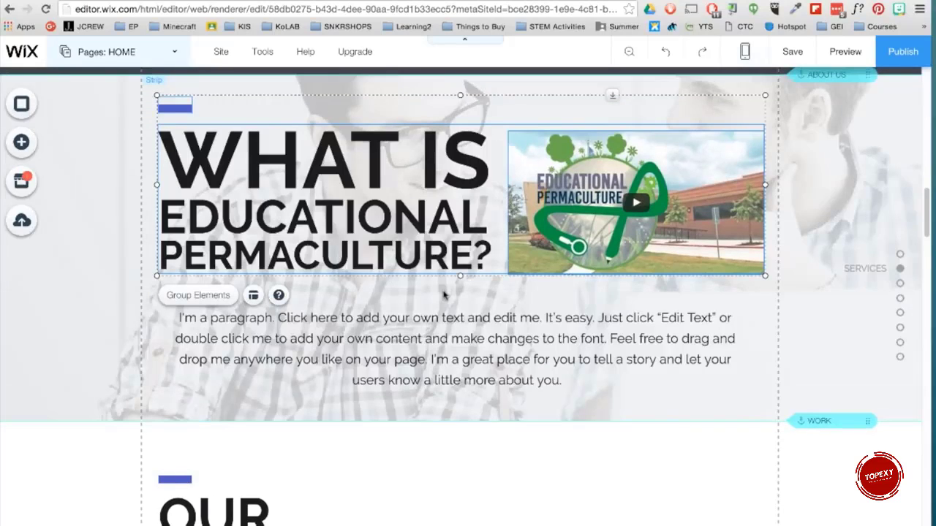
Step: Rename the SERVICES page to SYSTEMS
{"action": "left_click", "coordinate": [176, 53]}
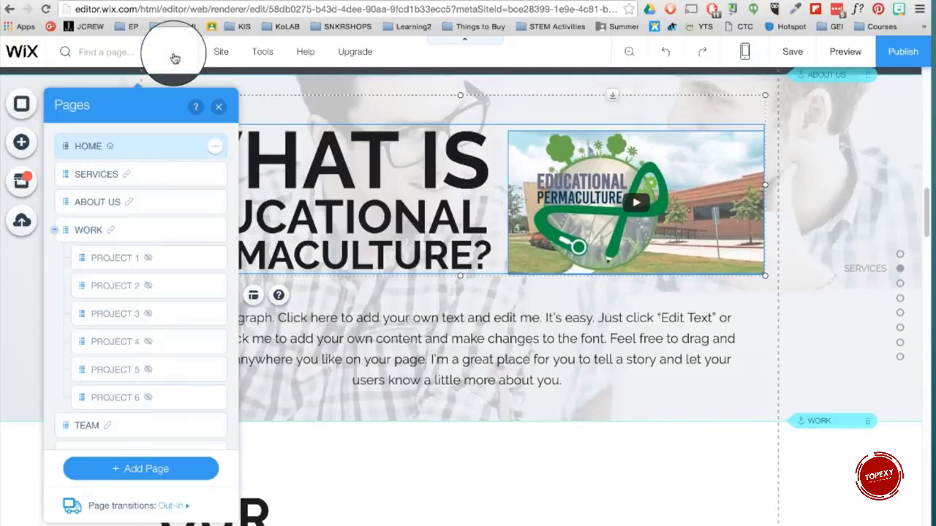
{"action": "mouse_move", "coordinate": [66, 171]}
{"action": "left_mouse_down"}
{"action": "mouse_move", "coordinate": [71, 235]}
{"action": "mouse_move", "coordinate": [70, 167]}
{"action": "left_mouse_up"}
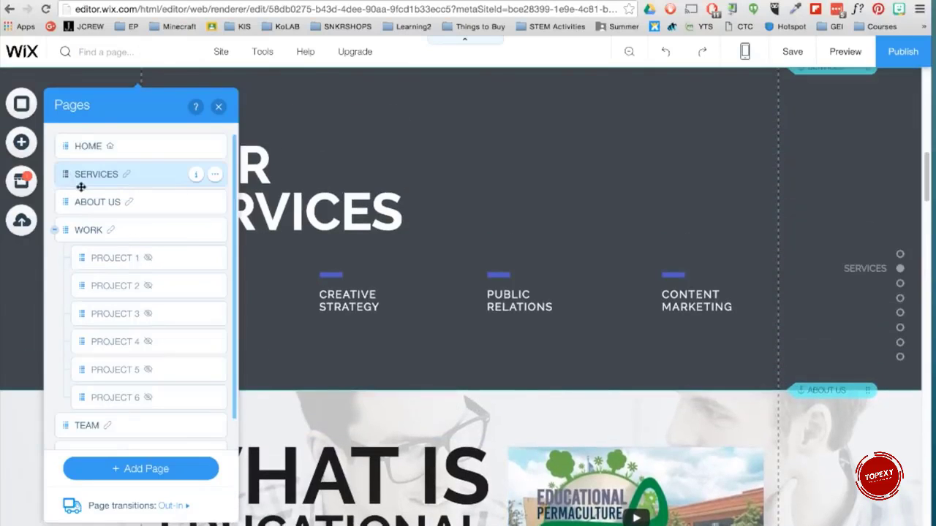
{"action": "double_click", "coordinate": [97, 175]}
{"action": "type", "text": "SYSTEMS"}
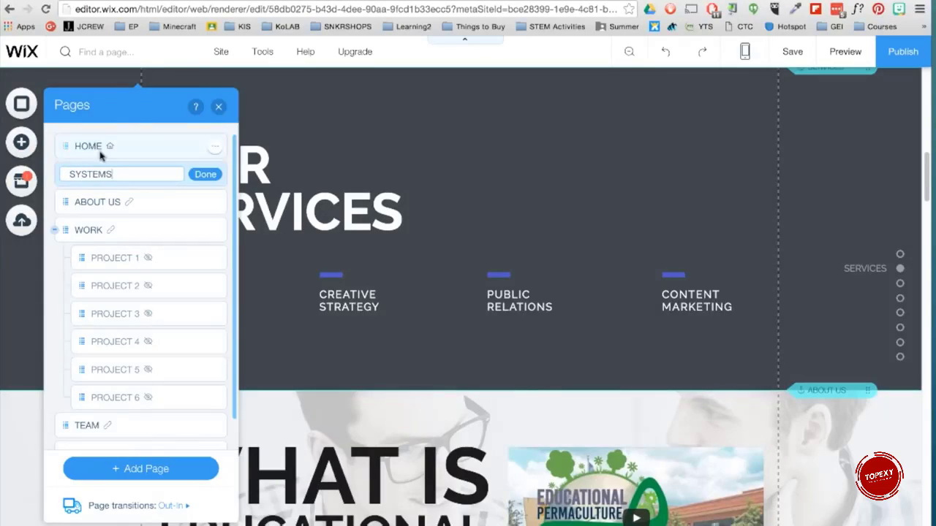
{"action": "key", "text": "Return"}
Step: Add a new page named BLOG
{"action": "scroll", "coordinate": [183, 354], "scroll_direction": "down", "scroll_amount": 1}
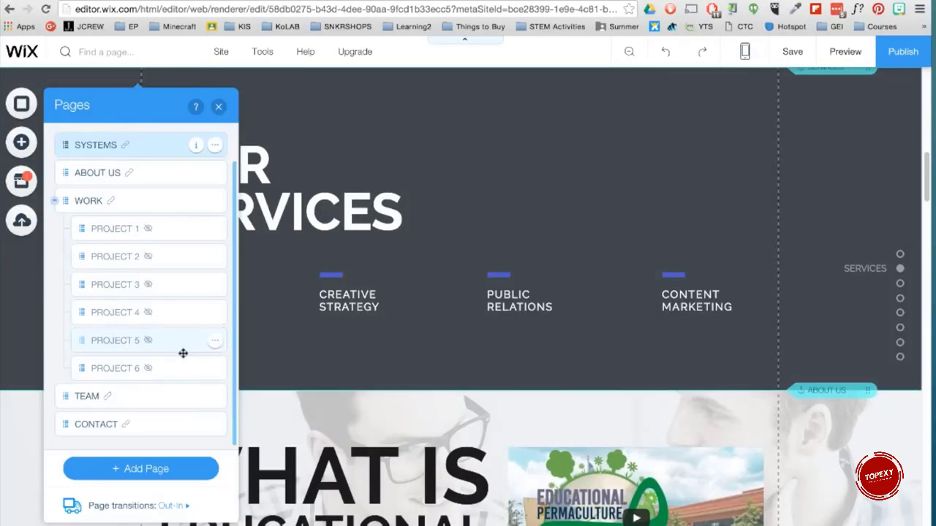
{"action": "left_click", "coordinate": [177, 468]}
{"action": "left_click", "coordinate": [251, 341]}
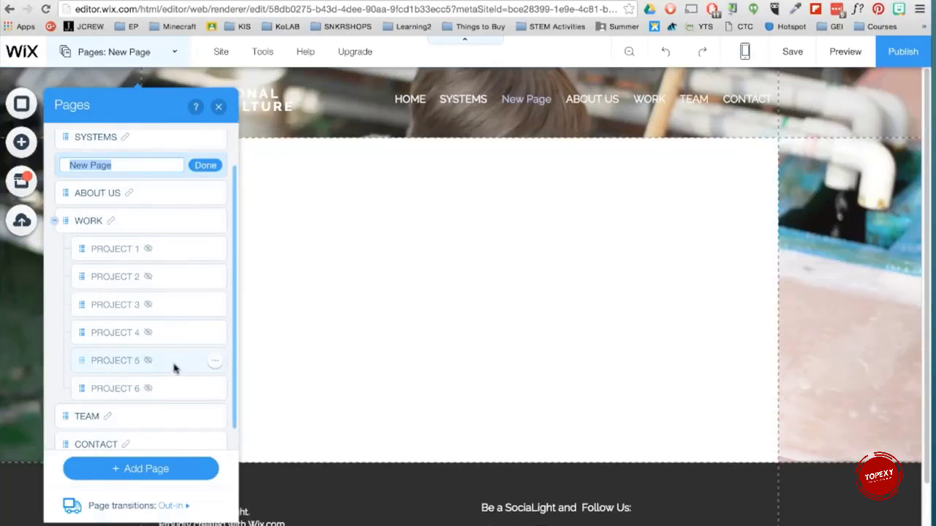
{"action": "type", "text": "BLOG"}
{"action": "key", "text": "Return"}
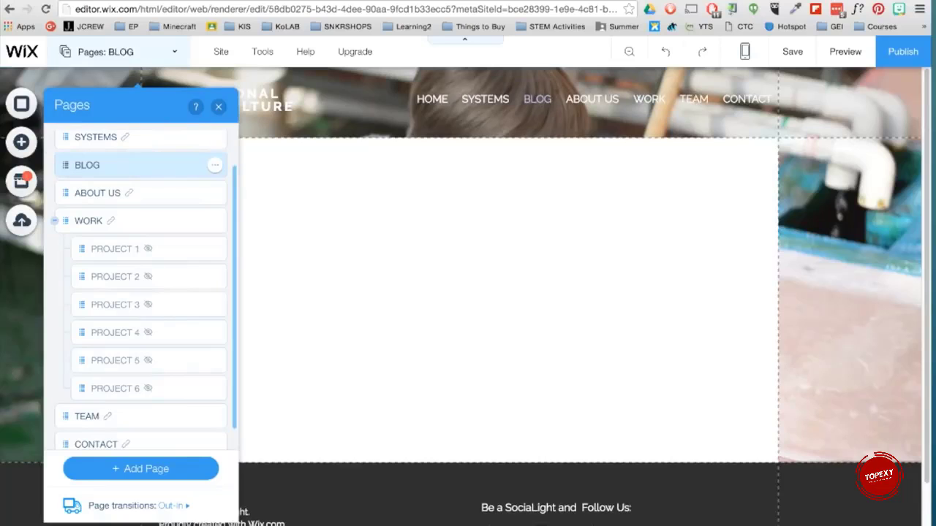
Step: Review the BLOG page's settings for page info, layouts, permissions and SEO
{"action": "left_click", "coordinate": [214, 166]}
{"action": "left_click", "coordinate": [246, 168]}
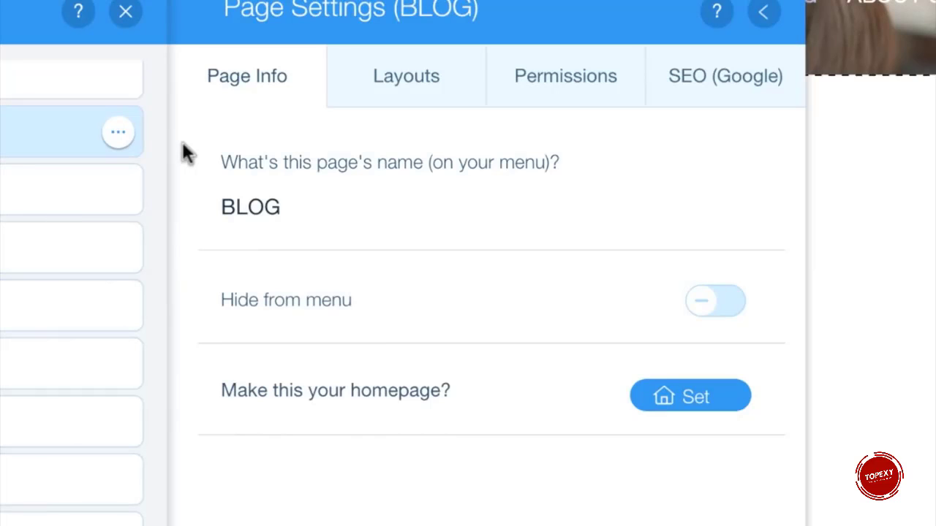
{"action": "left_click", "coordinate": [399, 95]}
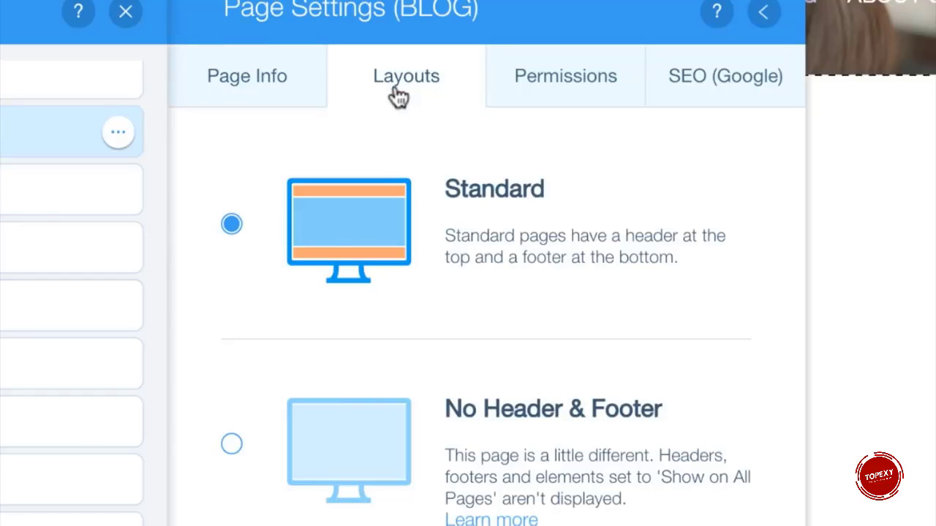
{"action": "left_click", "coordinate": [622, 88]}
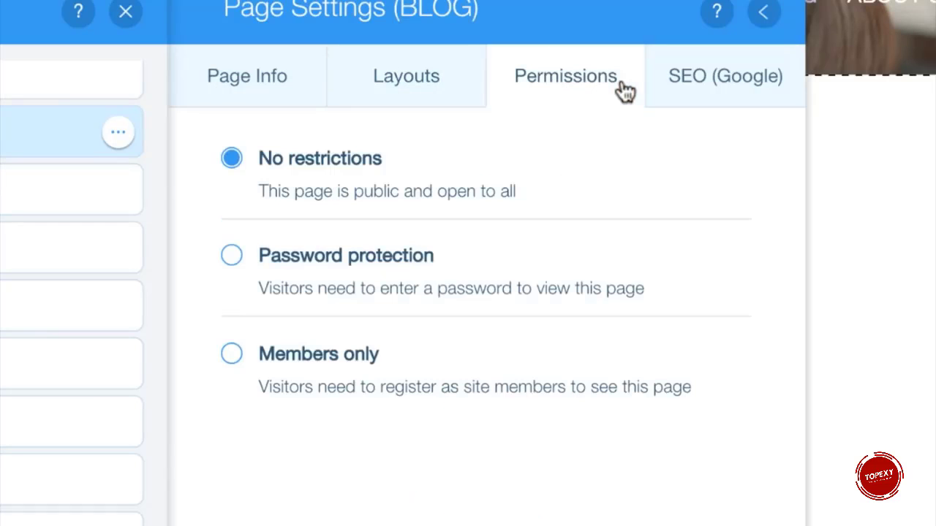
{"action": "left_click", "coordinate": [781, 96]}
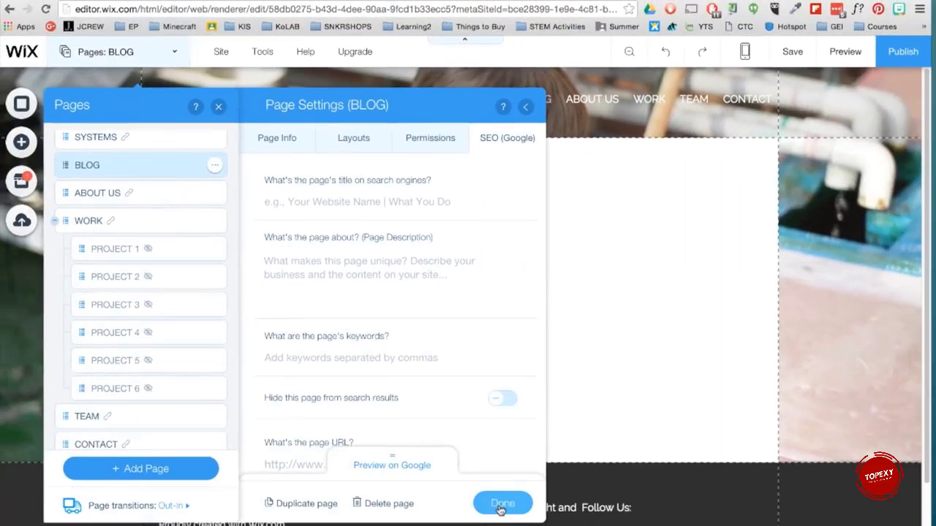
{"action": "left_click", "coordinate": [502, 505]}
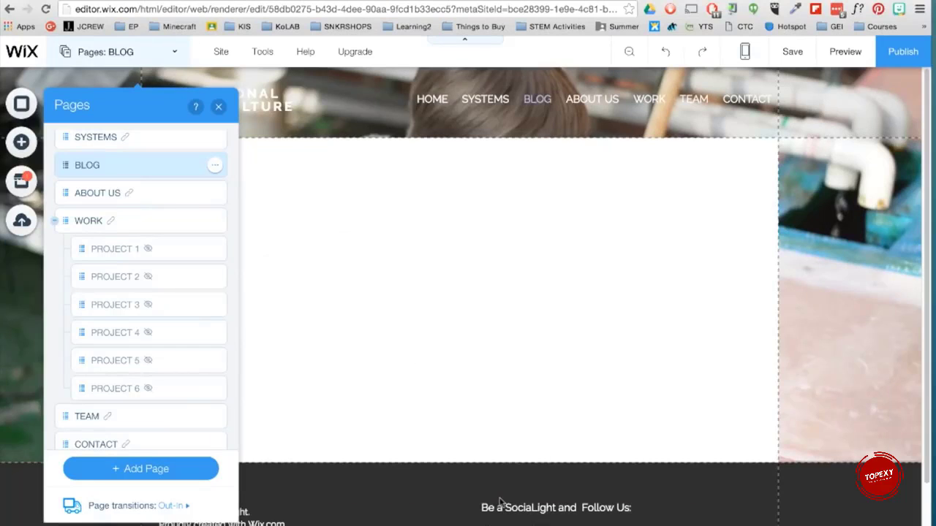
Step: Move the BLOG page below the WORK page and its projects in the page list
{"action": "left_click", "coordinate": [160, 48]}
{"action": "left_click_drag", "start_coordinate": [76, 201], "coordinate": [66, 386]}
{"action": "scroll", "coordinate": [88, 356], "scroll_direction": "up", "scroll_amount": 1}
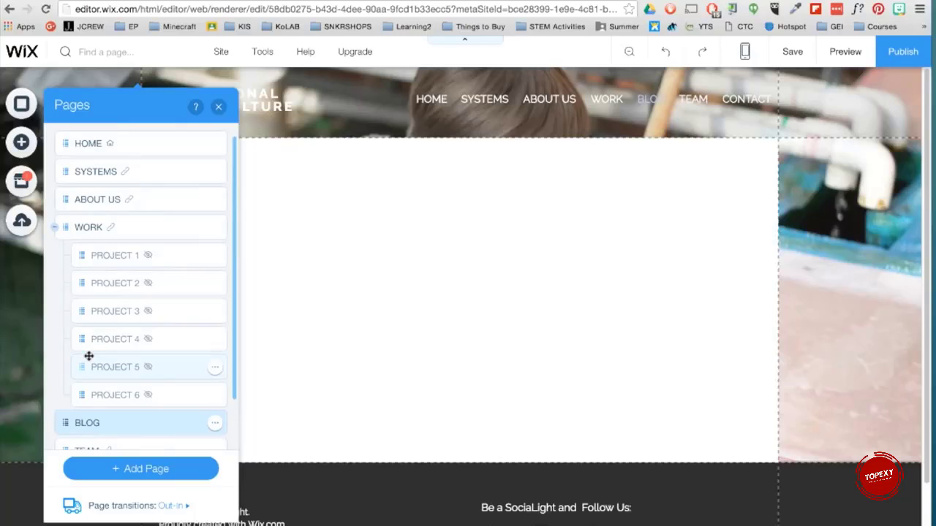
Step: Add a blog to the BLOG page using the first blog layout
{"action": "left_click", "coordinate": [21, 142]}
{"action": "left_click", "coordinate": [68, 376]}
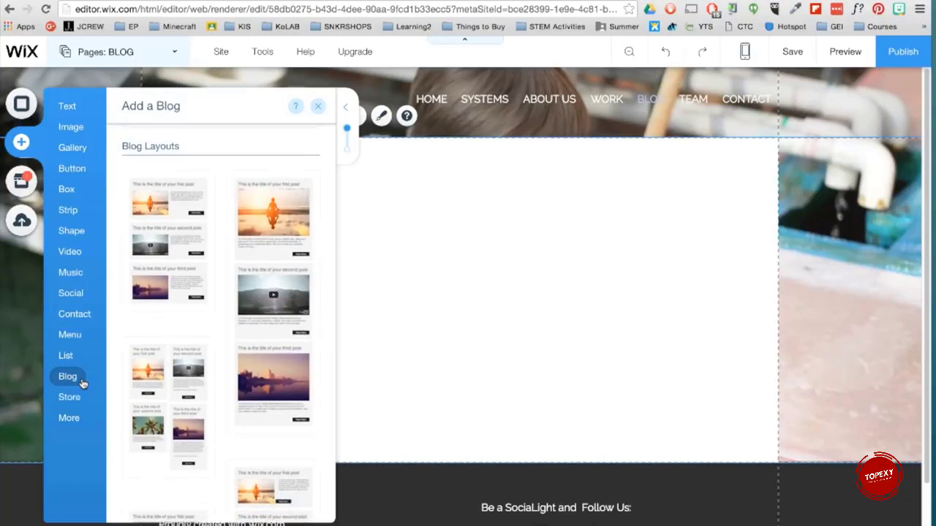
{"action": "left_click_drag", "start_coordinate": [166, 259], "coordinate": [502, 280]}
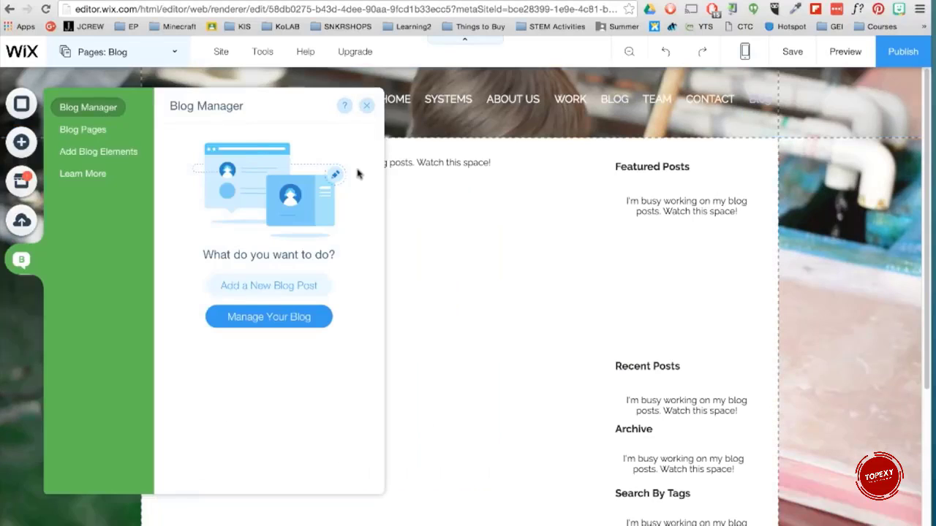
Step: Create a new blog post titled WELCOME! and enter the author's name
{"action": "left_click", "coordinate": [308, 322]}
{"action": "left_click", "coordinate": [873, 114]}
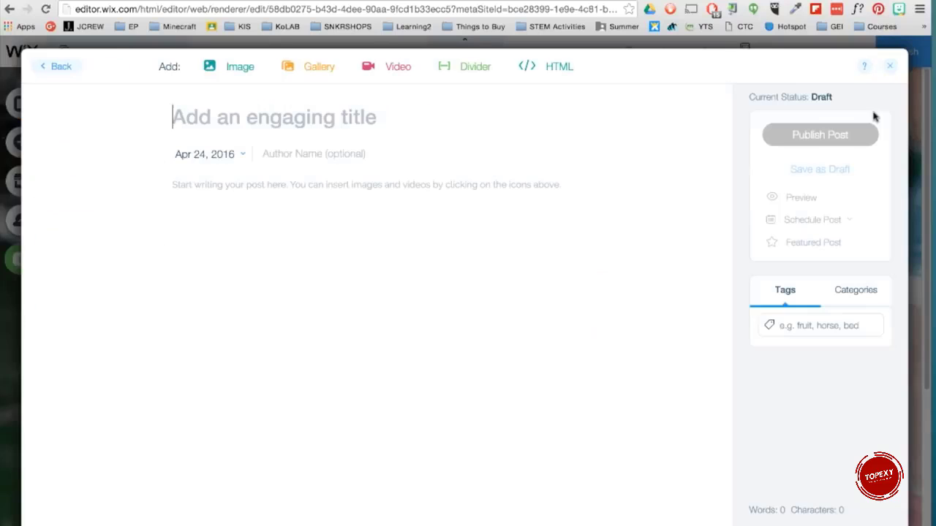
{"action": "type", "text": "WELCOME!"}
{"action": "key", "text": "Tab"}
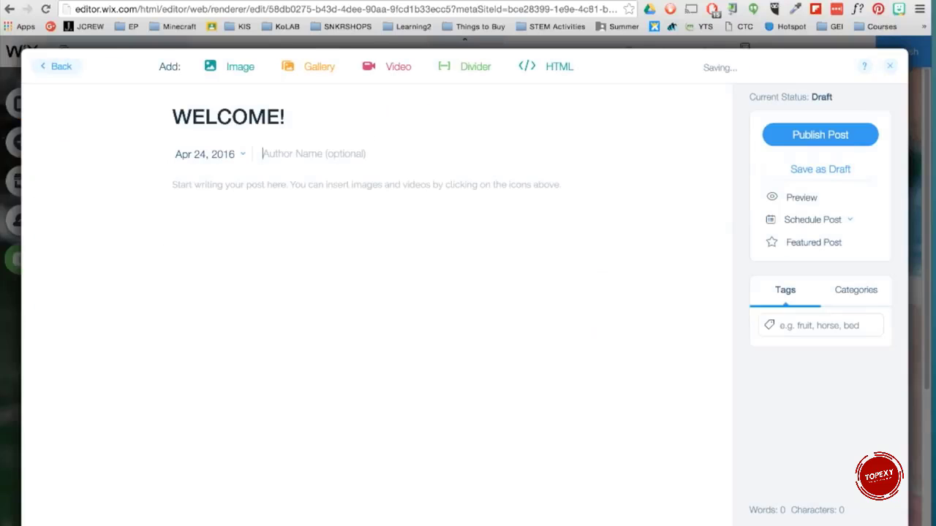
Step: Insert the mountain lake landscape image into the post, publish it and close the blog manager
{"action": "left_click", "coordinate": [212, 66]}
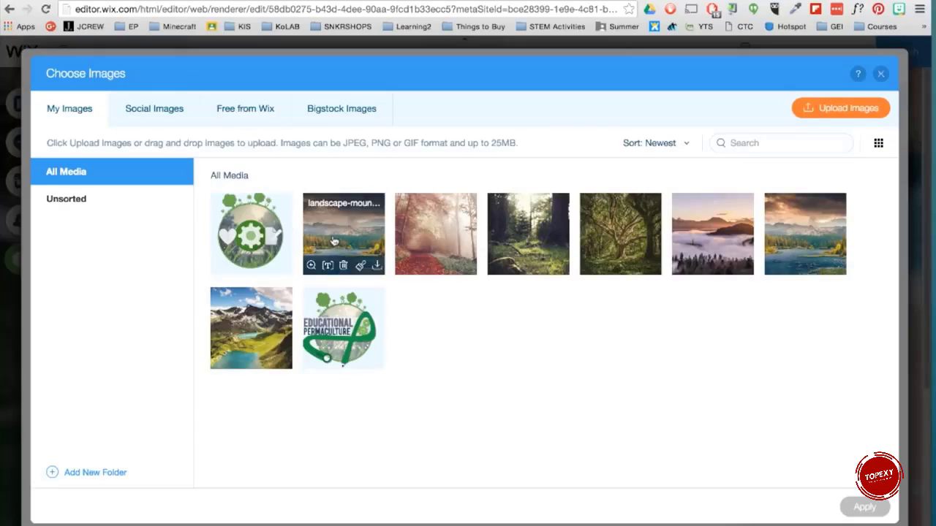
{"action": "left_click", "coordinate": [344, 234]}
{"action": "left_click", "coordinate": [877, 510]}
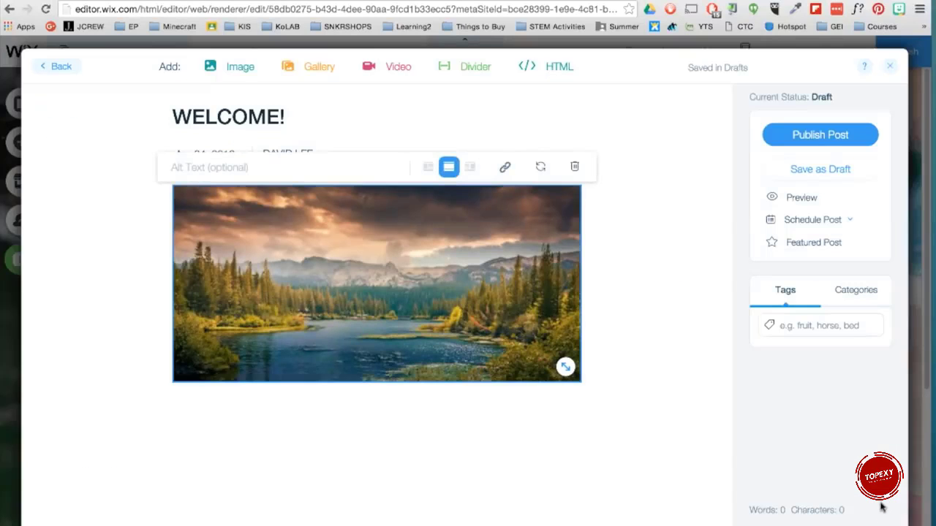
{"action": "left_click", "coordinate": [817, 137]}
{"action": "left_click", "coordinate": [892, 67]}
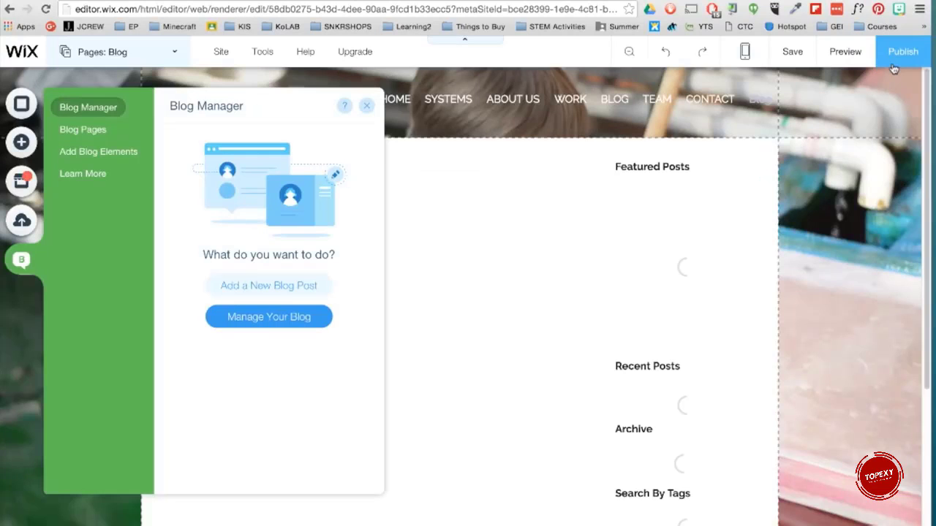
{"action": "left_click", "coordinate": [366, 104]}
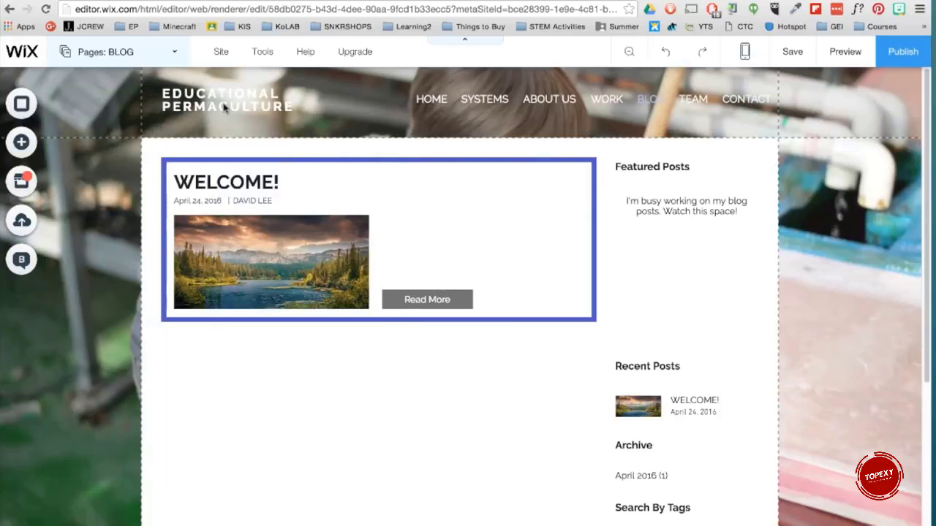
Step: Add a grey-icon social bar to the header next to the menu links
{"action": "left_click", "coordinate": [21, 143]}
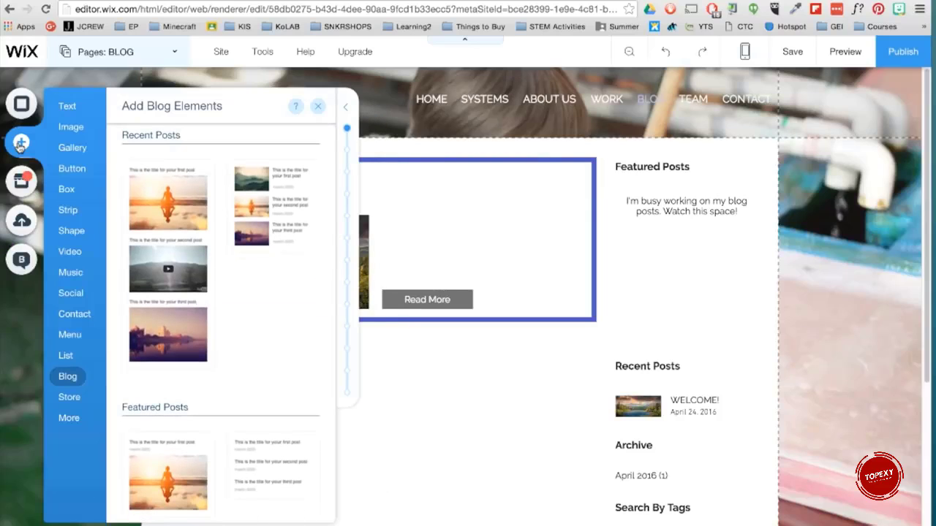
{"action": "left_click", "coordinate": [73, 293]}
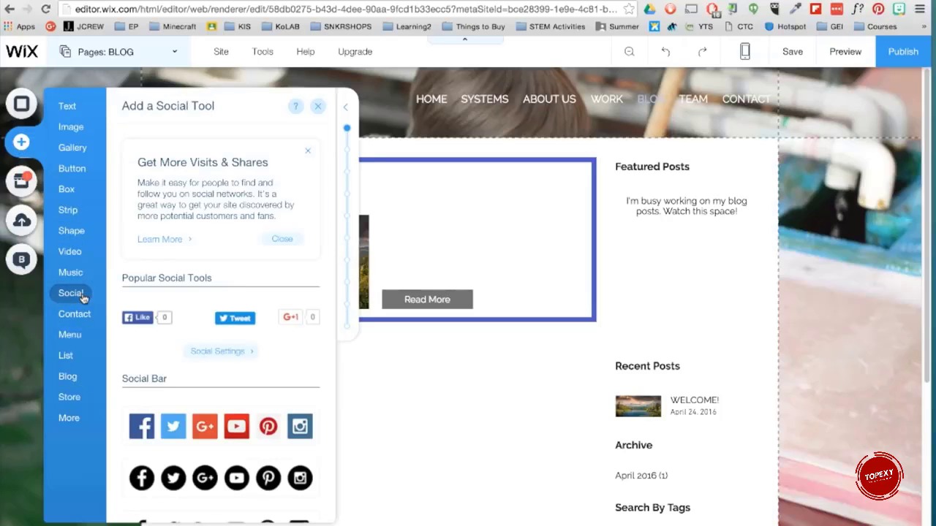
{"action": "scroll", "coordinate": [178, 293], "scroll_direction": "down", "scroll_amount": 10}
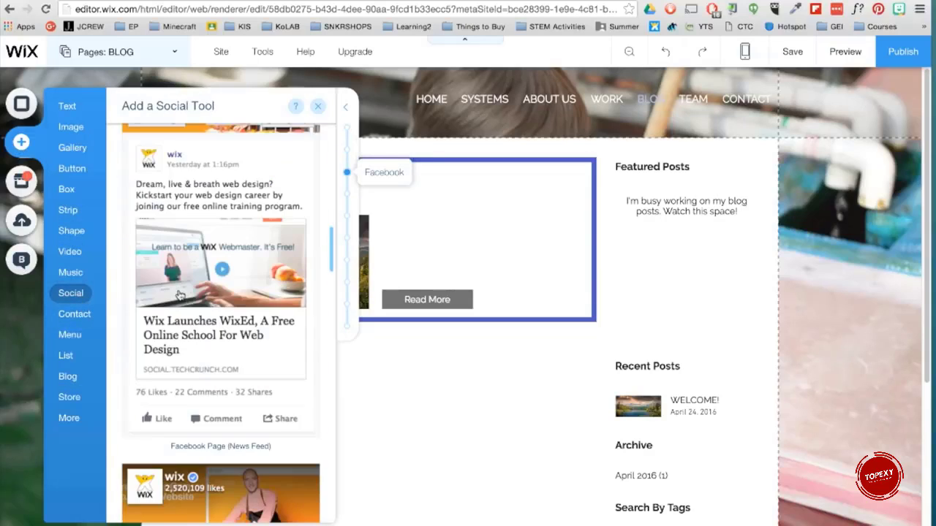
{"action": "scroll", "coordinate": [180, 294], "scroll_direction": "down", "scroll_amount": 15}
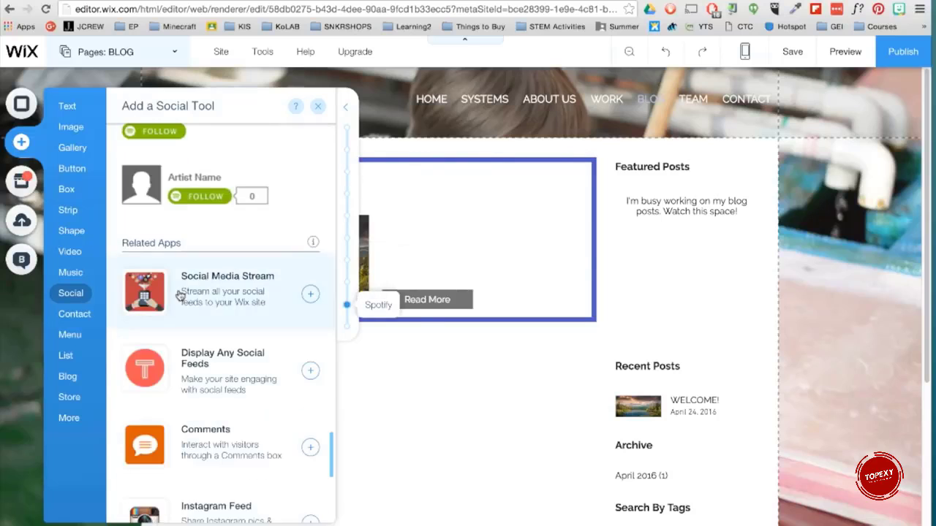
{"action": "scroll", "coordinate": [179, 294], "scroll_direction": "up", "scroll_amount": 20}
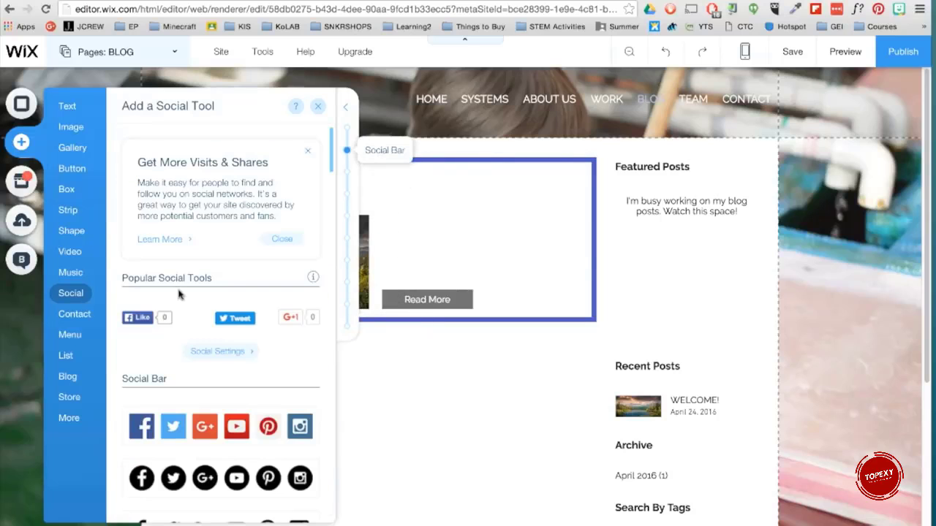
{"action": "scroll", "coordinate": [180, 294], "scroll_direction": "down", "scroll_amount": 4}
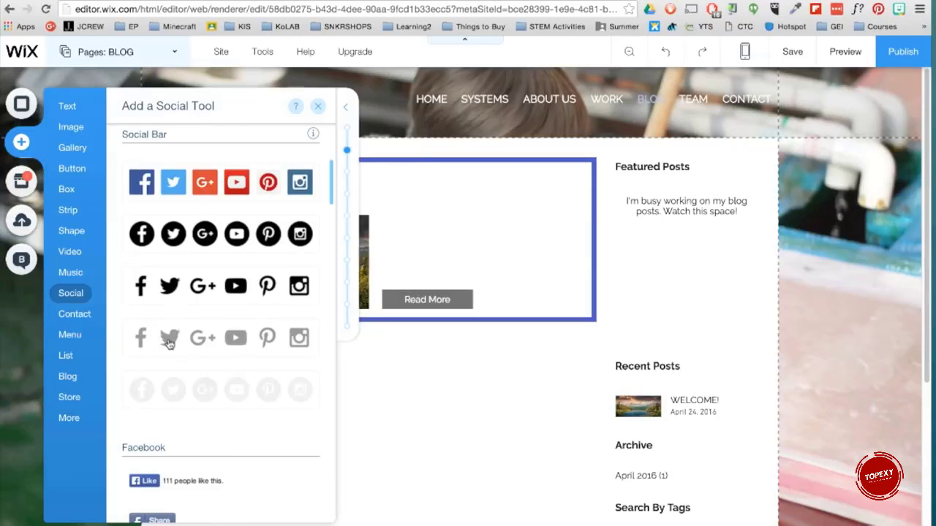
{"action": "left_click_drag", "start_coordinate": [203, 392], "coordinate": [623, 133]}
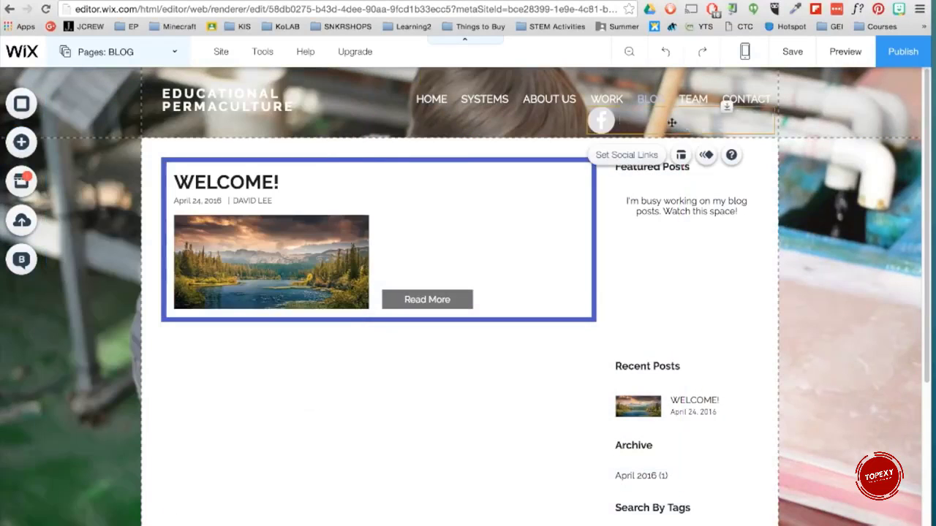
Step: Reduce the social bar's icon size and spacing and reposition it beneath the menu links
{"action": "left_click", "coordinate": [681, 154]}
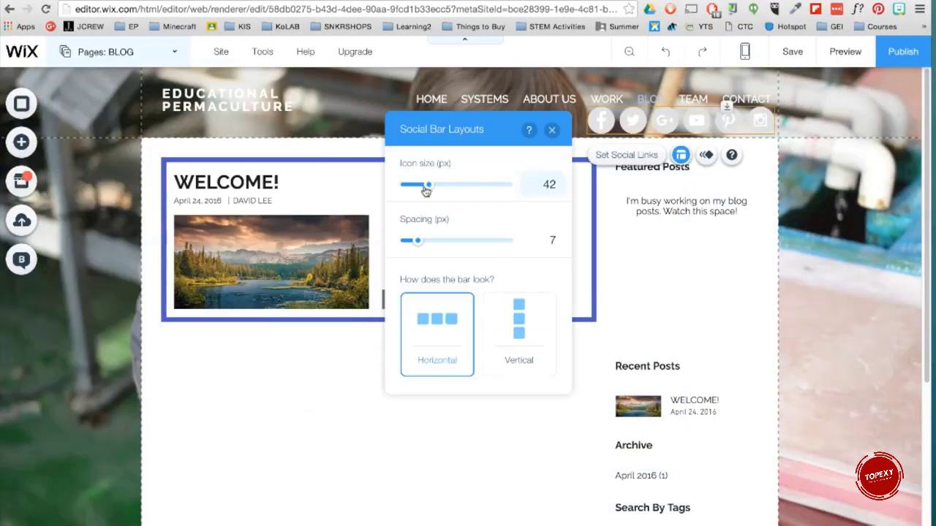
{"action": "left_click_drag", "start_coordinate": [431, 188], "coordinate": [410, 187]}
{"action": "left_click_drag", "start_coordinate": [418, 241], "coordinate": [410, 242]}
{"action": "left_click_drag", "start_coordinate": [636, 122], "coordinate": [701, 122]}
{"action": "left_click", "coordinate": [616, 133]}
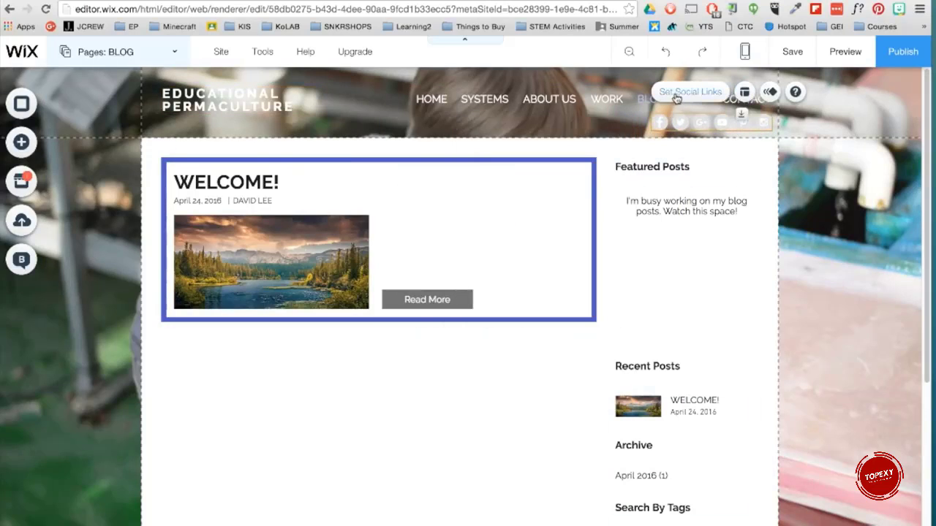
{"action": "left_click", "coordinate": [676, 95]}
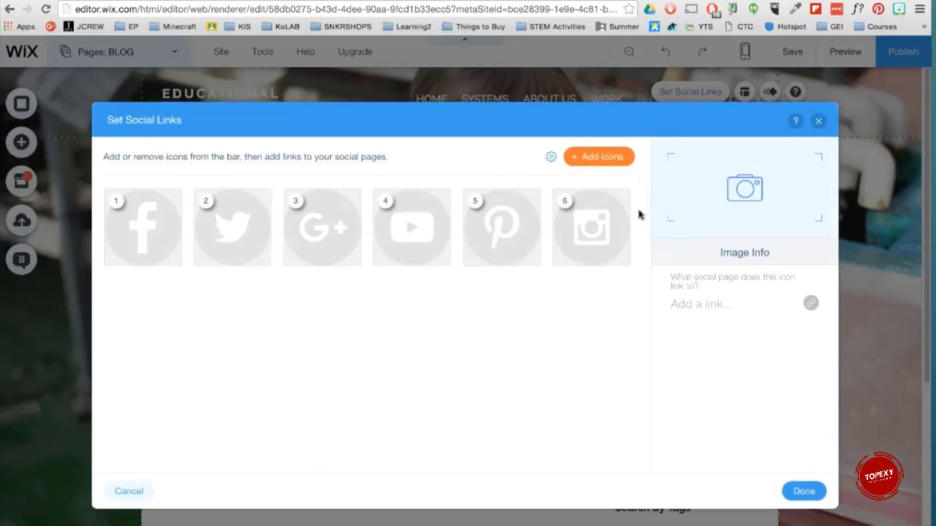
{"action": "double_click", "coordinate": [592, 227]}
{"action": "type", "text": "www.ins"}
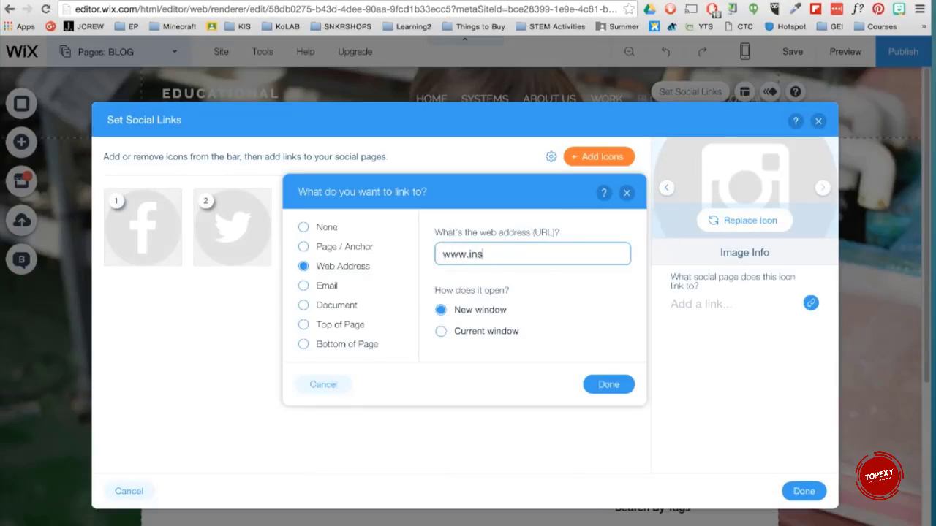
{"action": "type", "text": "tagram.com/edupermacultu"}
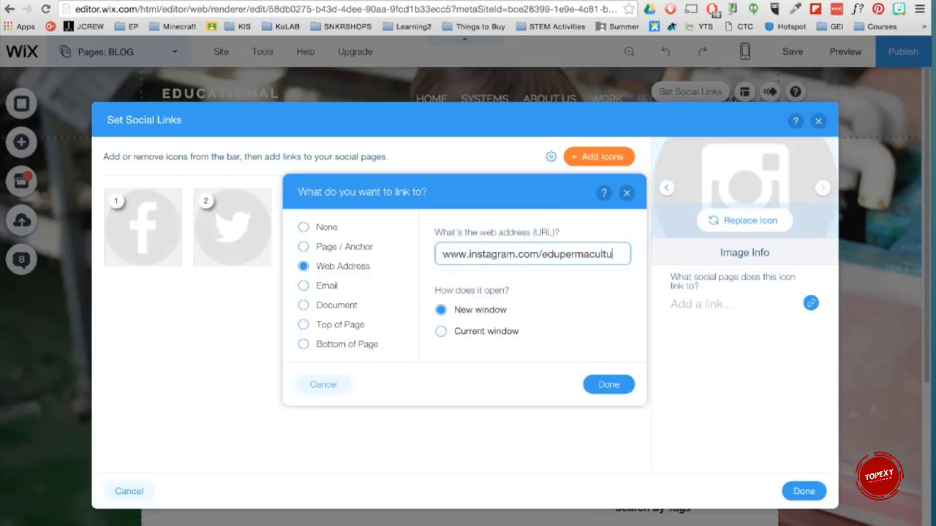
{"action": "type", "text": "re"}
{"action": "key", "text": "Return"}
{"action": "left_click", "coordinate": [755, 313]}
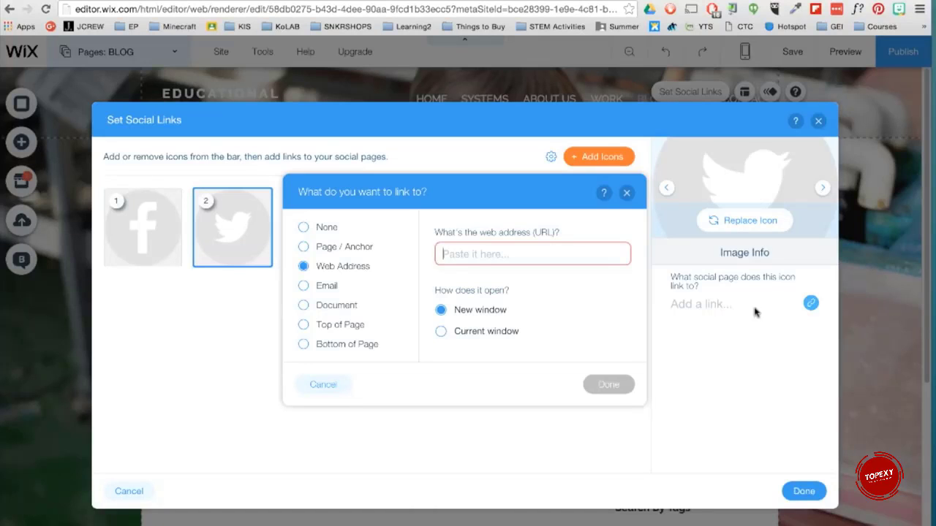
{"action": "type", "text": "www.twitter.com/edupermaculture"}
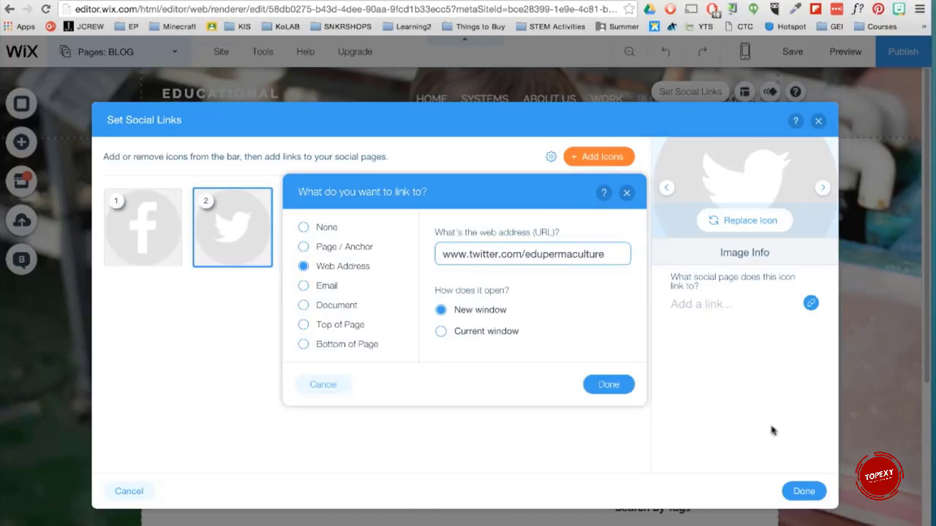
{"action": "key", "text": "Return"}
{"action": "left_click", "coordinate": [803, 492]}
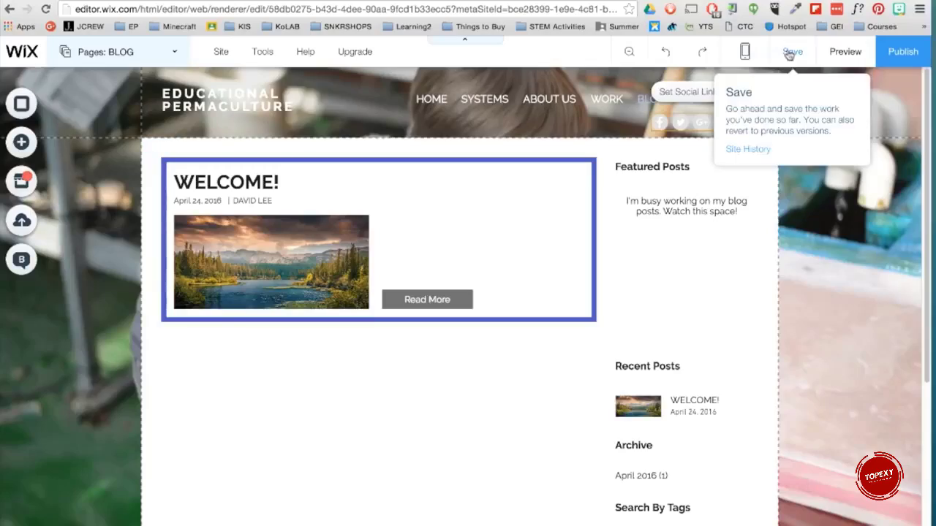
Step: Preview the site and test the Instagram icon's link, then return to the editor
{"action": "left_click", "coordinate": [835, 52]}
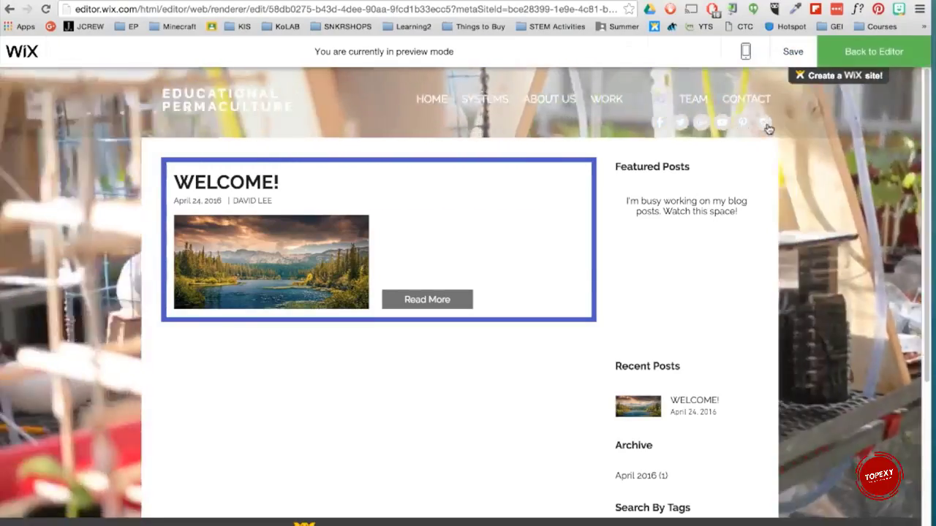
{"action": "left_click", "coordinate": [764, 125]}
{"action": "key", "text": "ctrl+w"}
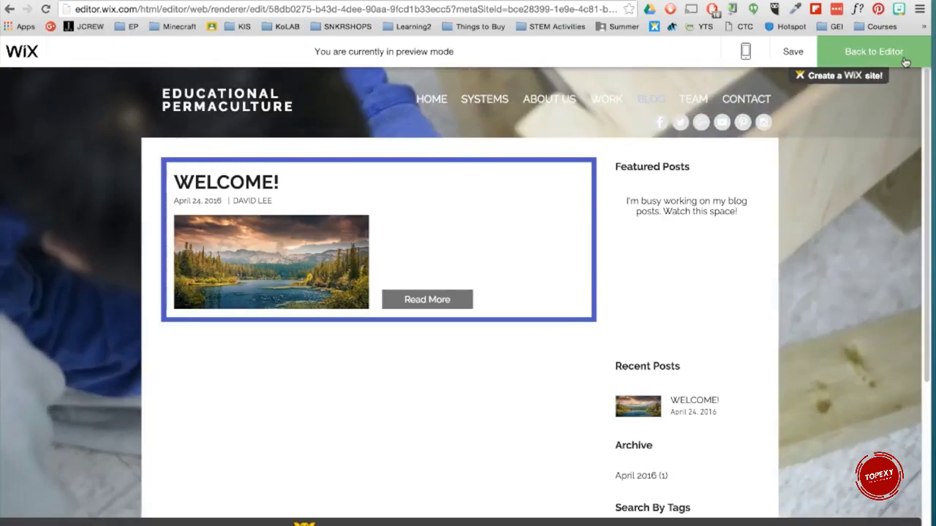
{"action": "left_click", "coordinate": [898, 57]}
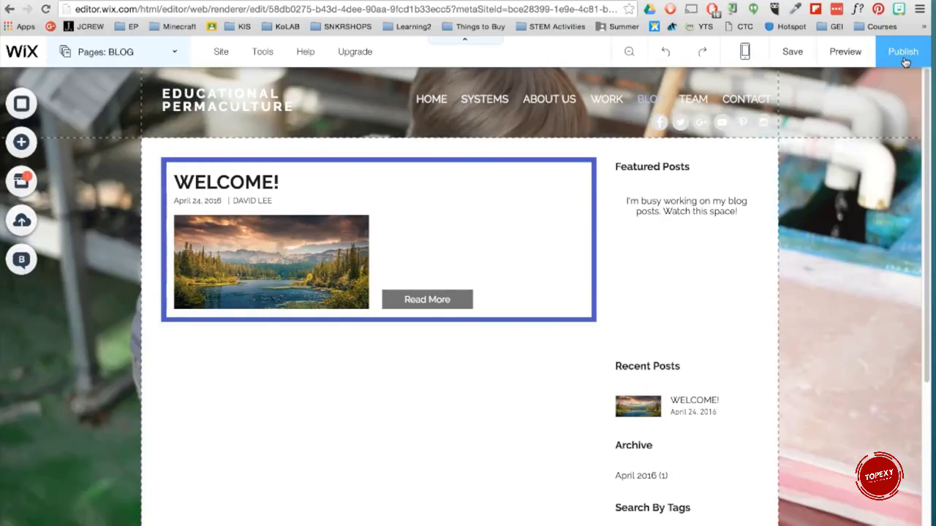
Step: Browse the App Market categories
{"action": "left_click", "coordinate": [17, 183]}
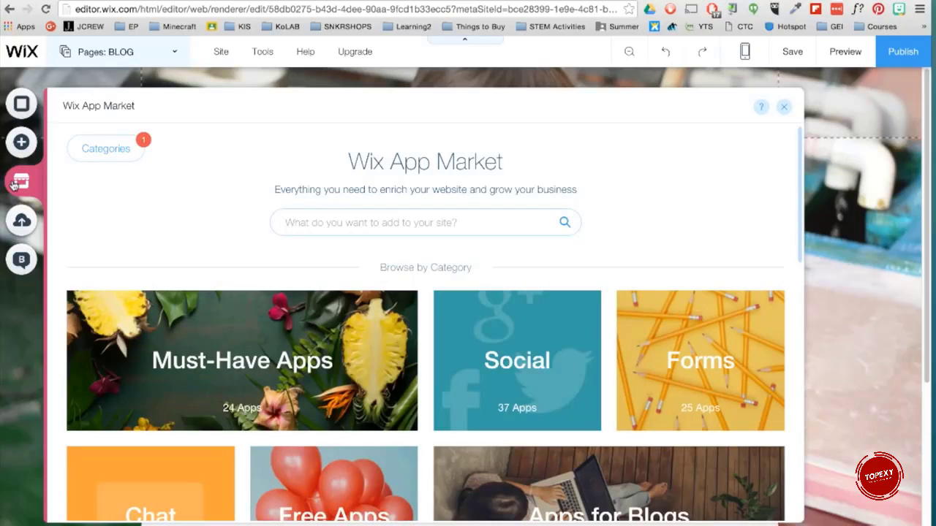
{"action": "scroll", "coordinate": [159, 274], "scroll_direction": "down", "scroll_amount": 5}
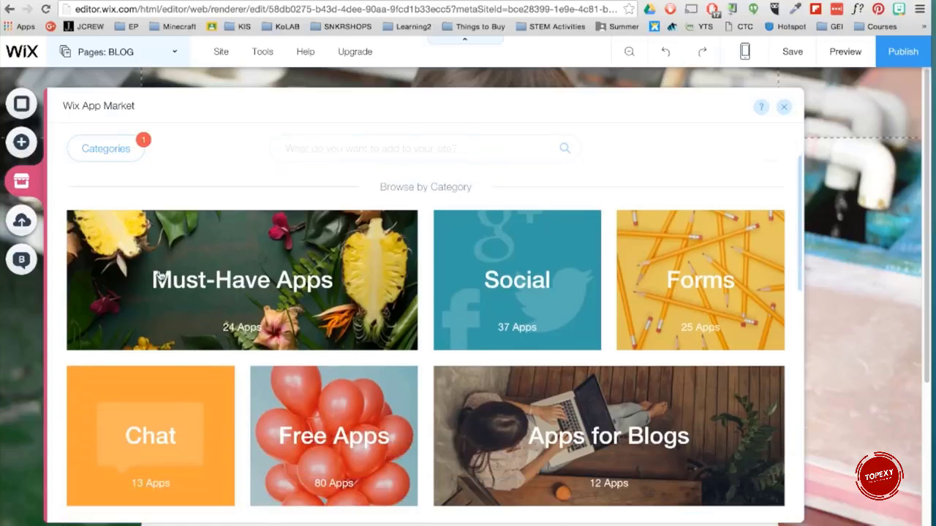
{"action": "scroll", "coordinate": [159, 274], "scroll_direction": "down", "scroll_amount": 5}
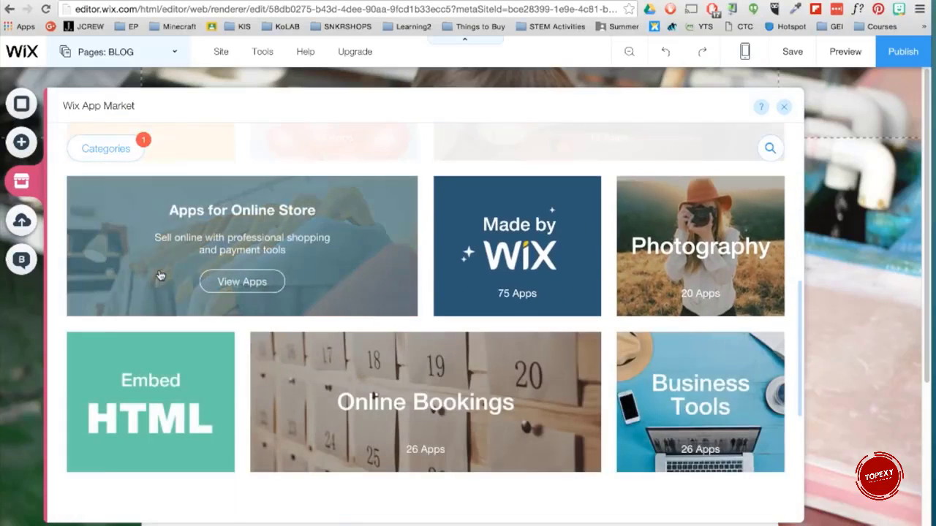
{"action": "scroll", "coordinate": [159, 274], "scroll_direction": "down", "scroll_amount": 5}
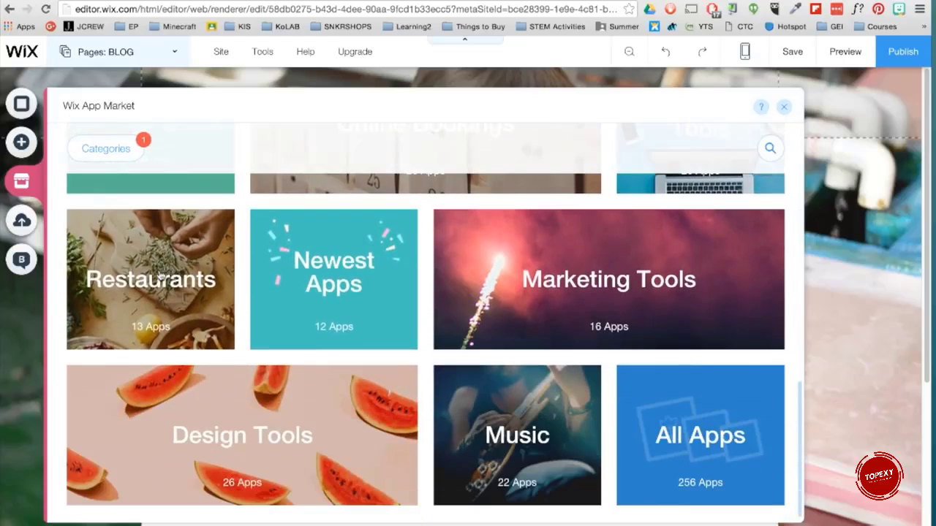
{"action": "mouse_move", "coordinate": [159, 274]}
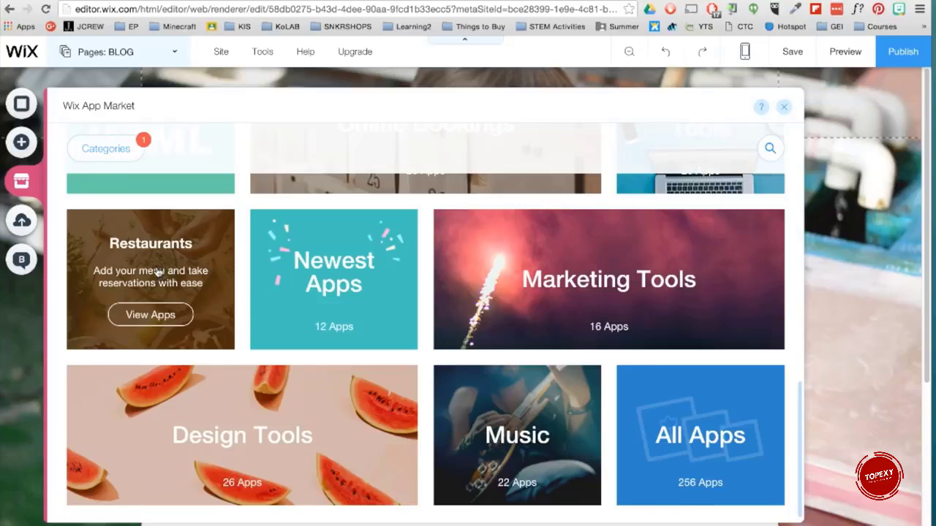
{"action": "left_click", "coordinate": [783, 107]}
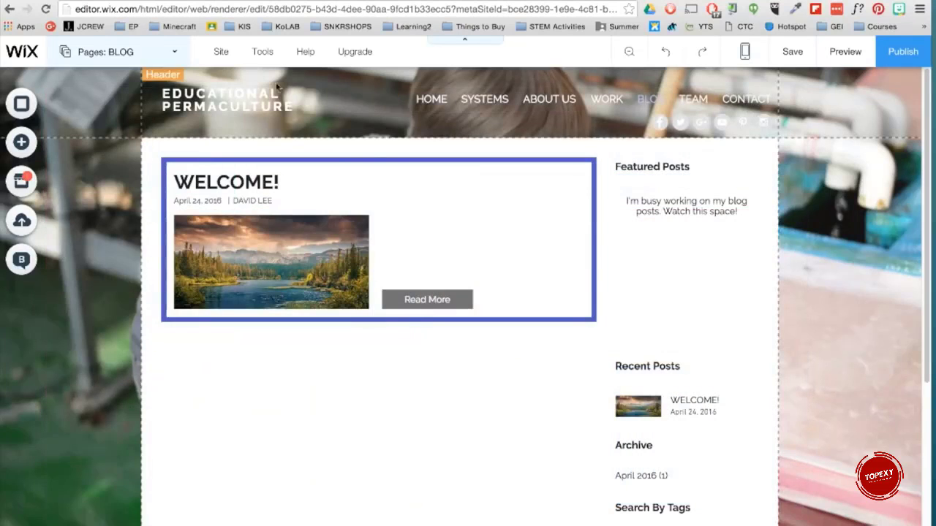
Step: Rename the PROJECT 6 page to INSTAGRAM in the pages list
{"action": "left_click", "coordinate": [173, 55]}
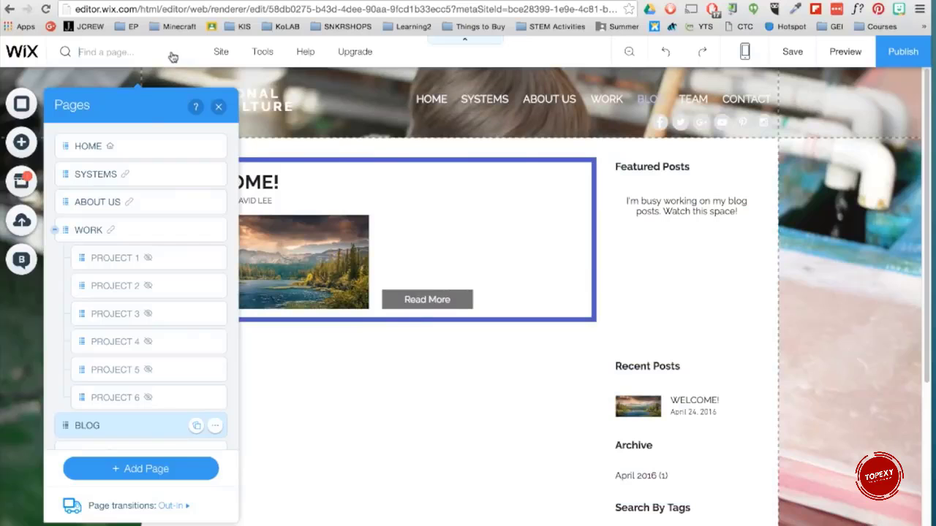
{"action": "double_click", "coordinate": [107, 398]}
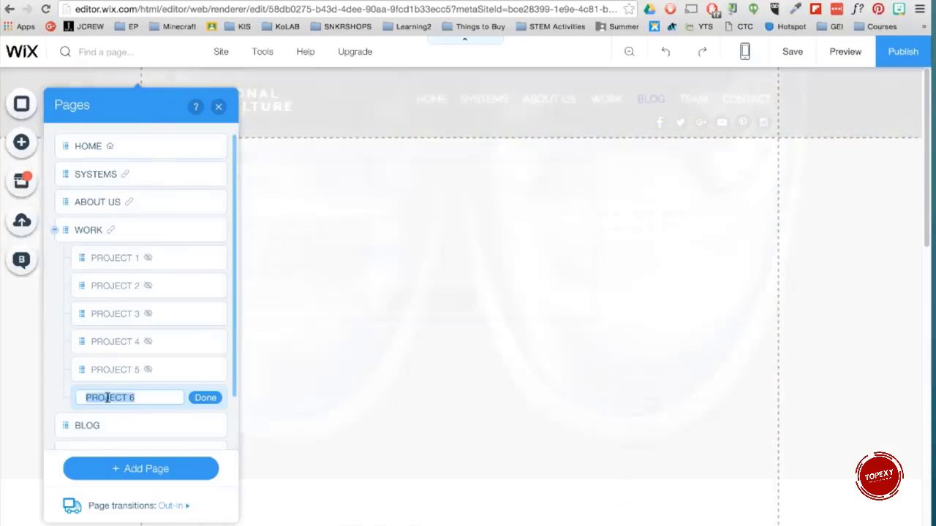
{"action": "type", "text": "INs"}
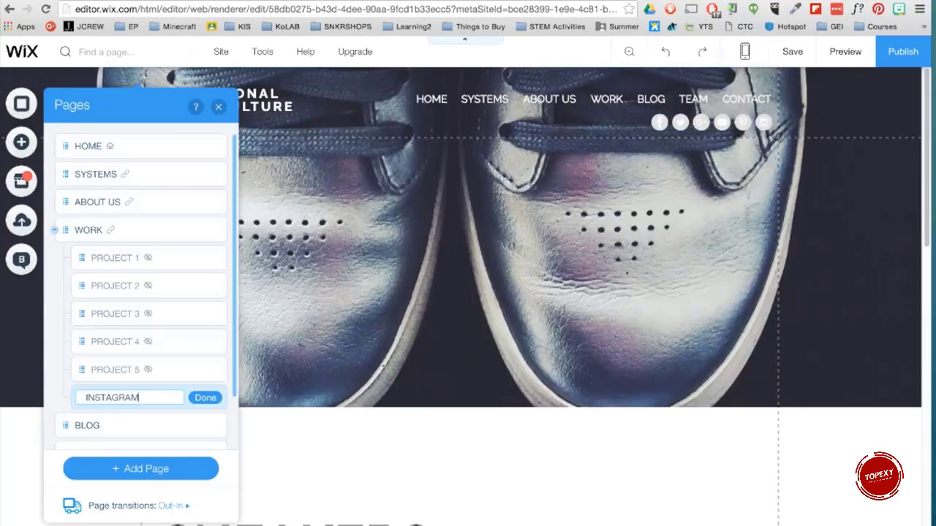
{"action": "left_click", "coordinate": [205, 399]}
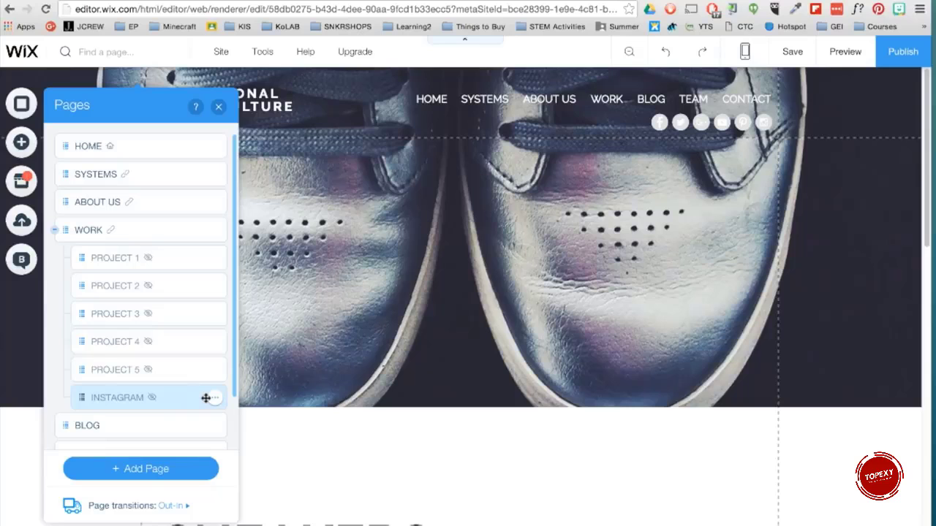
{"action": "left_click", "coordinate": [219, 106]}
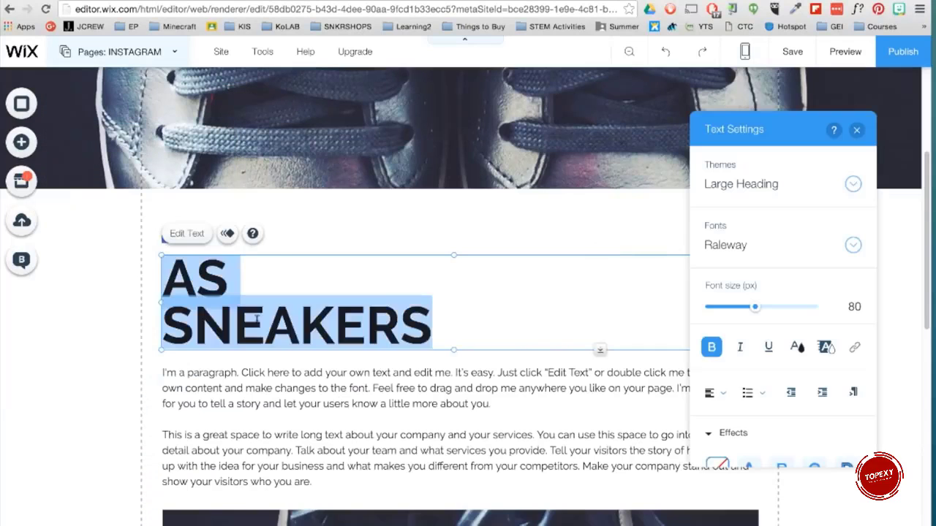
Step: Retitle the page heading INSTAGRAM and delete the sneaker image below the paragraphs
{"action": "type", "text": "INSTAGRAM"}
{"action": "left_click", "coordinate": [857, 130]}
{"action": "left_click", "coordinate": [560, 501]}
{"action": "key", "text": "Delete"}
{"action": "scroll", "coordinate": [322, 290], "scroll_direction": "down", "scroll_amount": 3}
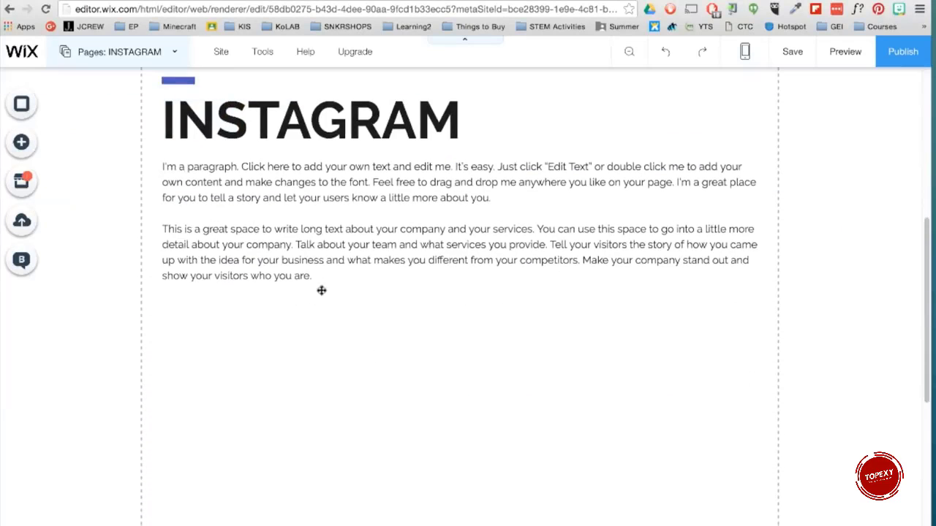
Step: Add the Instagram Feed app from the App Market's Social category to the INSTAGRAM page
{"action": "left_click", "coordinate": [22, 182]}
{"action": "left_click", "coordinate": [503, 342]}
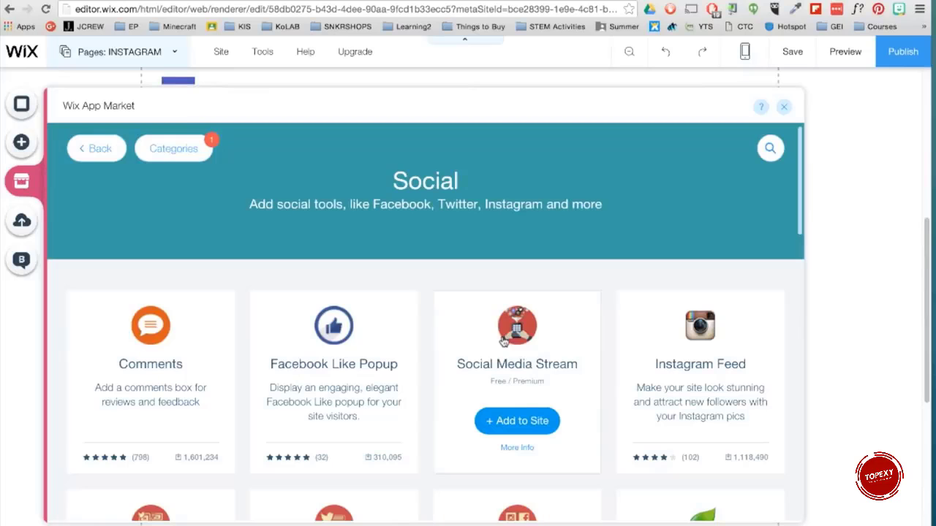
{"action": "left_click", "coordinate": [701, 344]}
{"action": "left_click", "coordinate": [687, 165]}
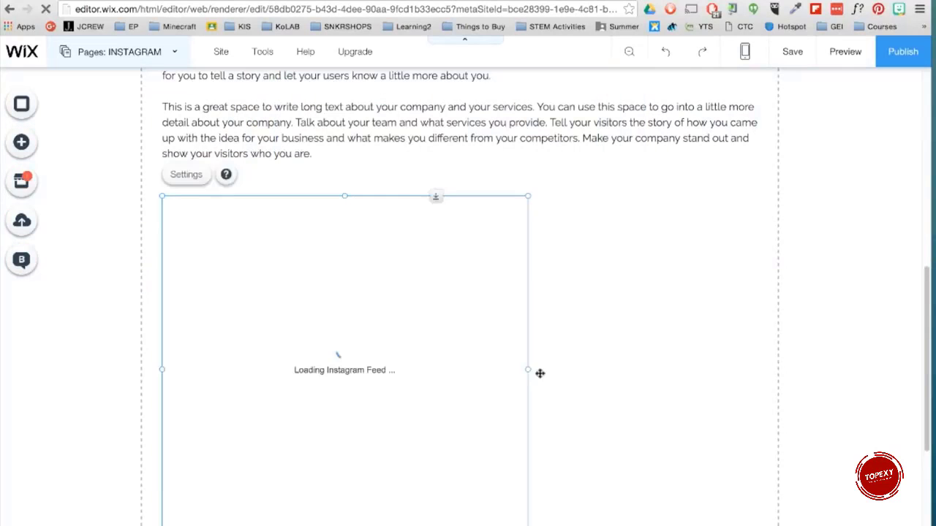
Step: Connect the Instagram Feed to the edupermaculture account, entering the account password
{"action": "left_click", "coordinate": [173, 176]}
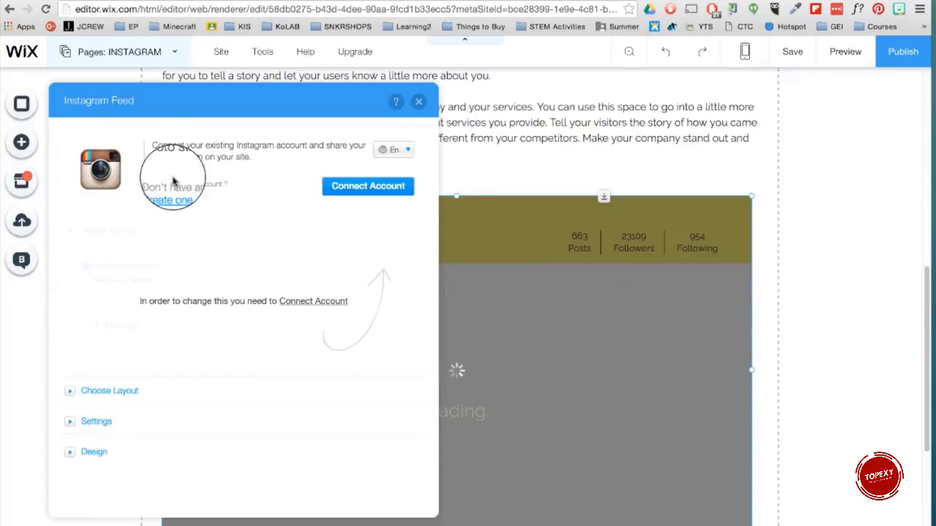
{"action": "left_click", "coordinate": [351, 187]}
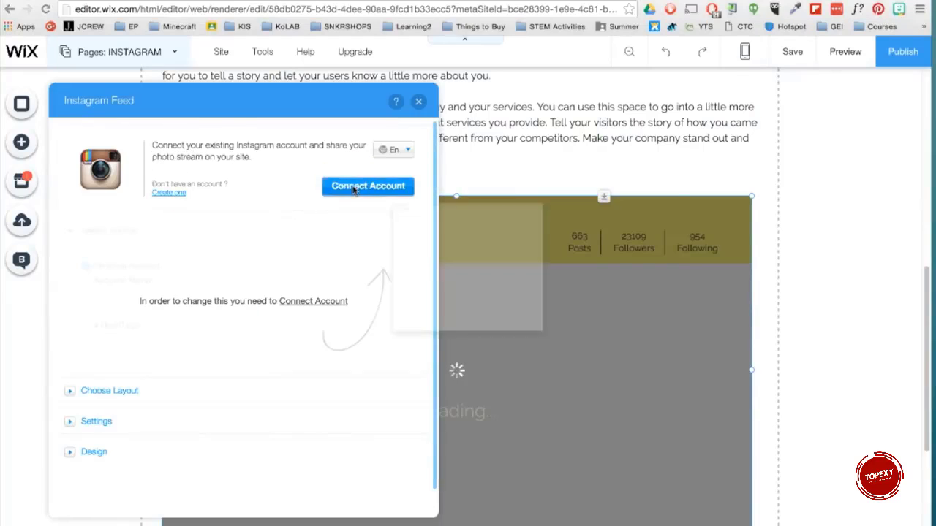
{"action": "type", "text": "edupermaculture"}
{"action": "key", "text": "Tab"}
{"action": "type", "text": "•••••••••"}
{"action": "key", "text": "Return"}
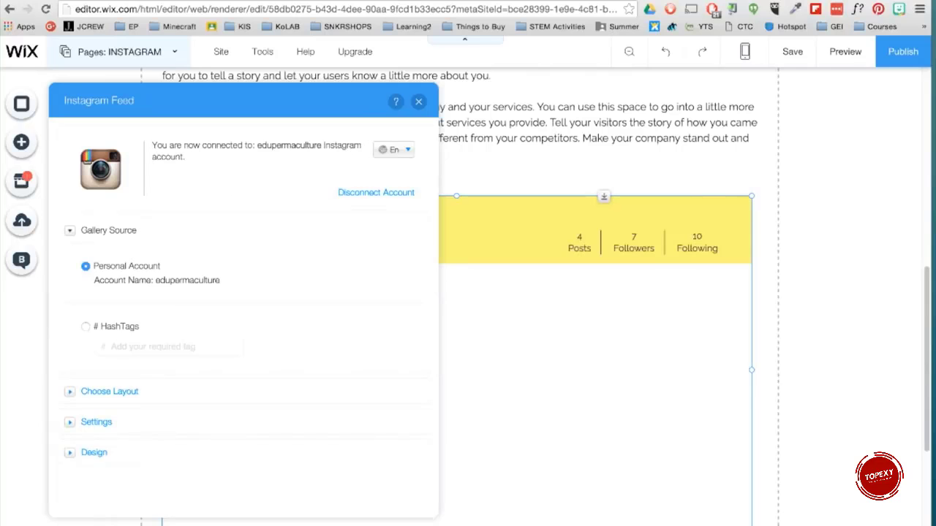
Step: Set the Instagram Feed's header colour to grey and separators to white, then close its settings
{"action": "left_click", "coordinate": [84, 392]}
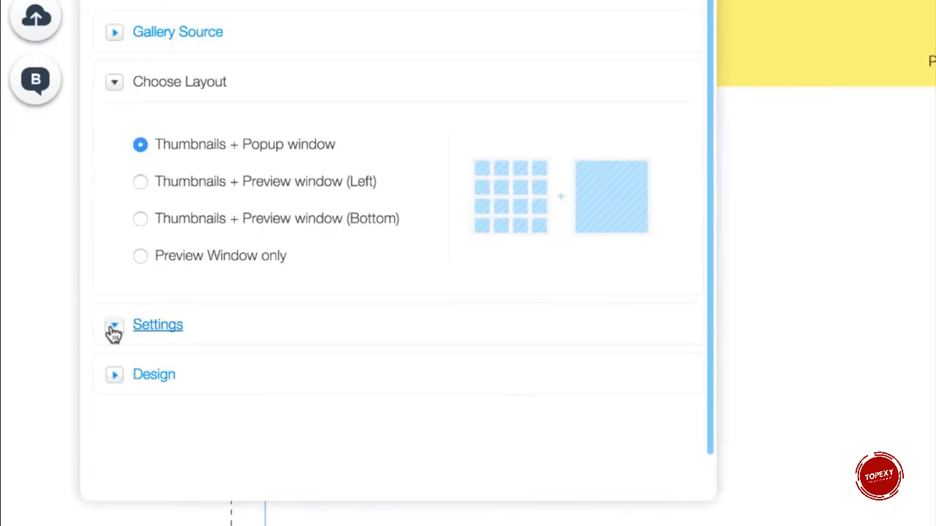
{"action": "left_click", "coordinate": [113, 329]}
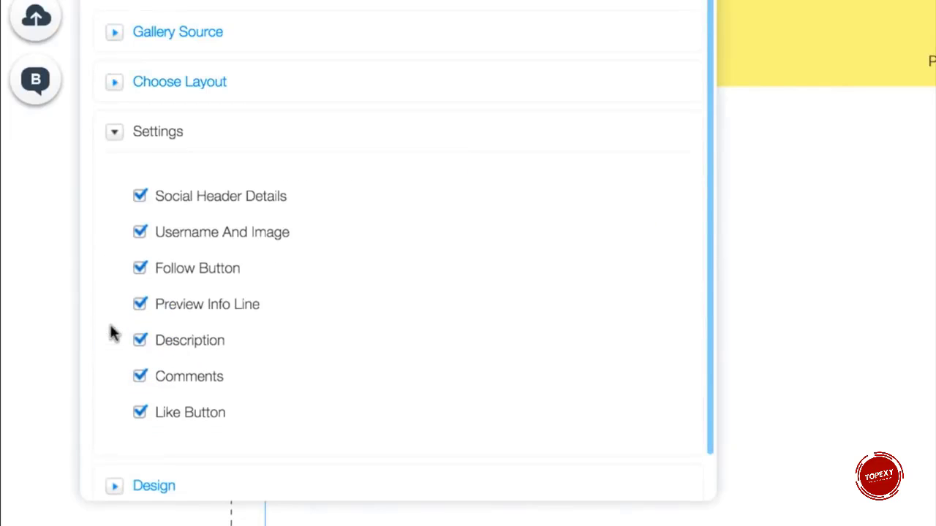
{"action": "scroll", "coordinate": [110, 325], "scroll_direction": "down", "scroll_amount": 1}
{"action": "left_click", "coordinate": [121, 446]}
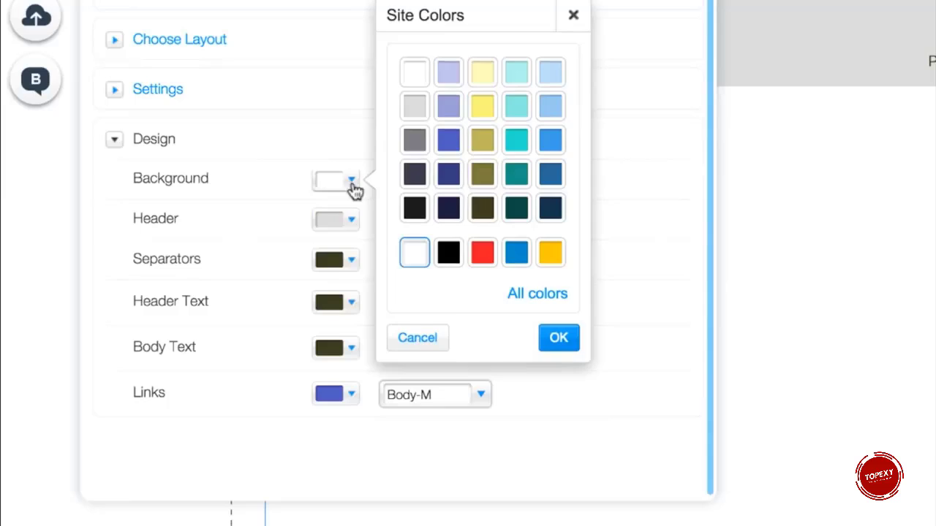
{"action": "left_click", "coordinate": [338, 268]}
{"action": "left_click", "coordinate": [413, 159]}
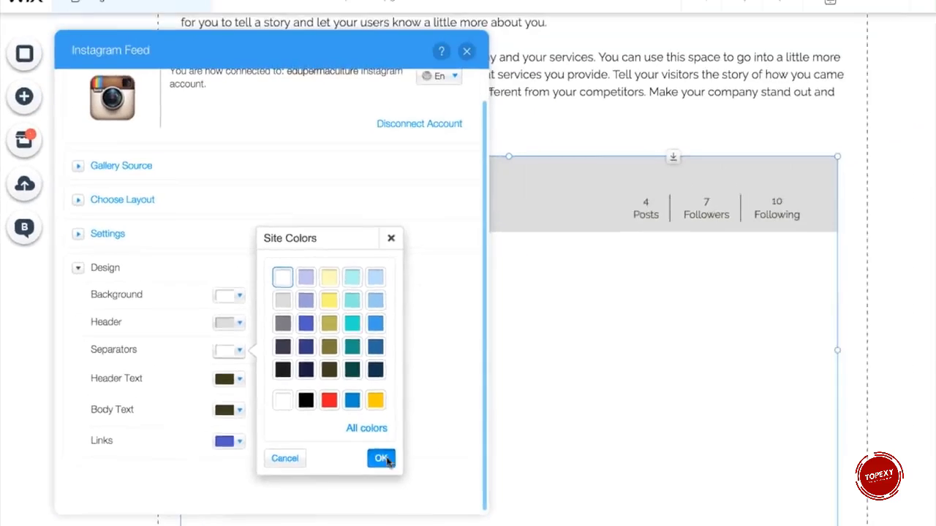
{"action": "left_click", "coordinate": [541, 422]}
{"action": "left_click", "coordinate": [418, 101]}
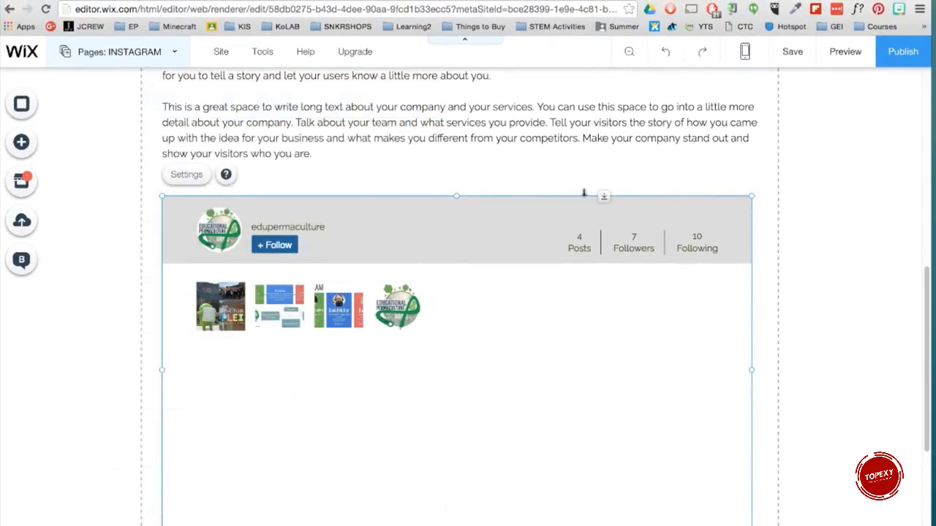
Step: Switch to the HOME page
{"action": "scroll", "coordinate": [858, 310], "scroll_direction": "up", "scroll_amount": 10}
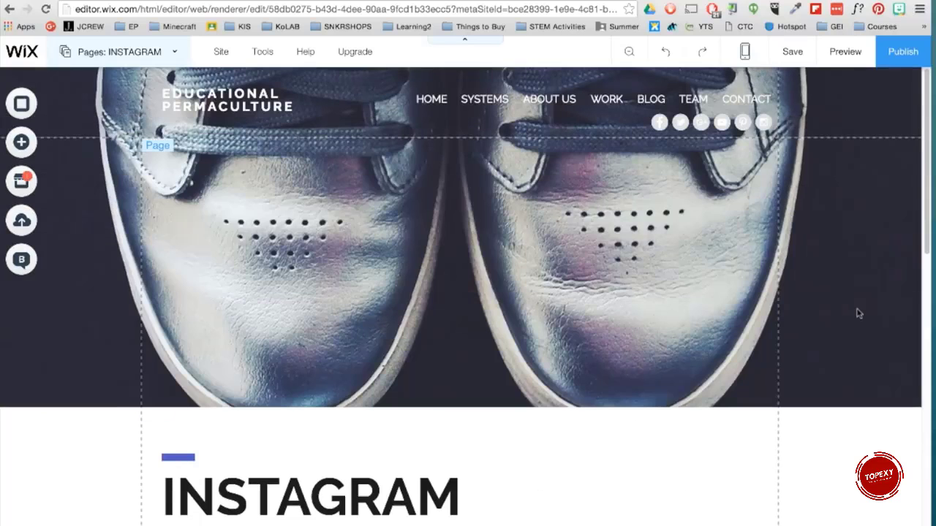
{"action": "left_click", "coordinate": [840, 255]}
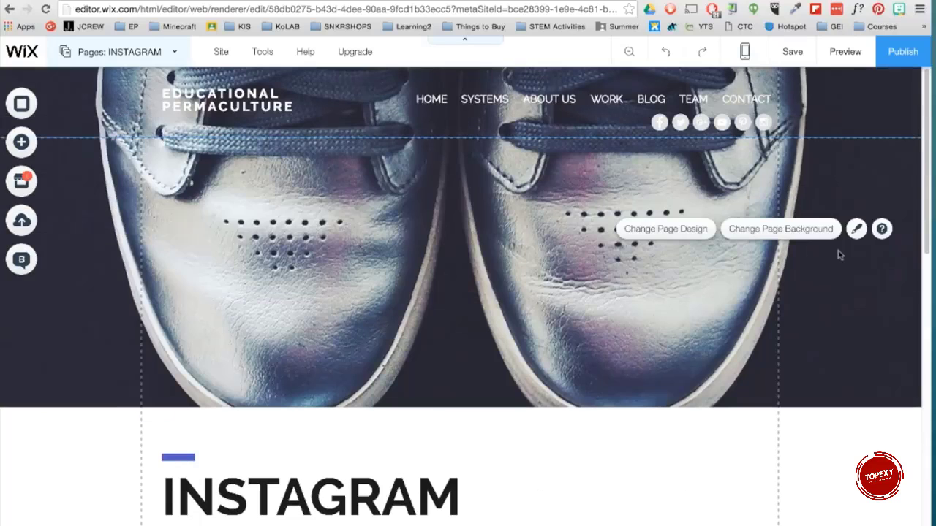
{"action": "left_click", "coordinate": [92, 53]}
{"action": "left_click", "coordinate": [97, 147]}
{"action": "left_click", "coordinate": [219, 107]}
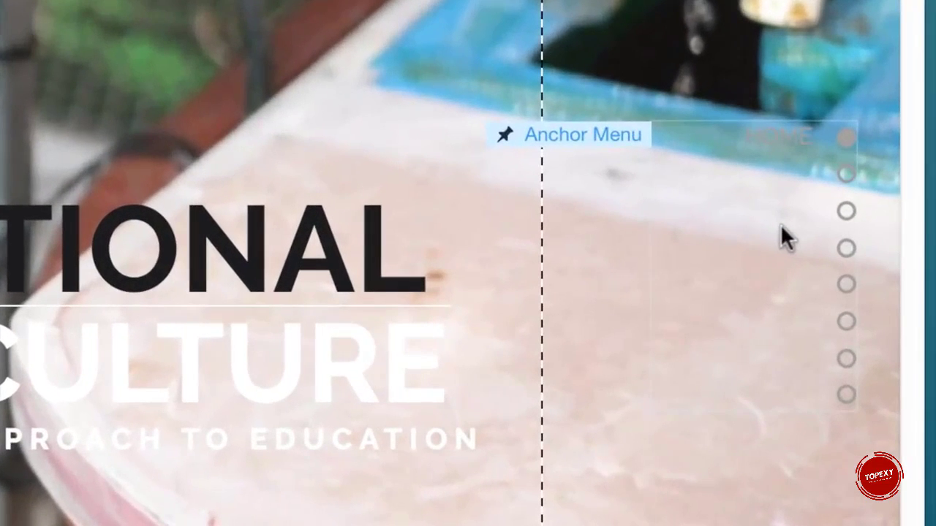
Step: Add an anchor menu to the home page
{"action": "left_click", "coordinate": [786, 238]}
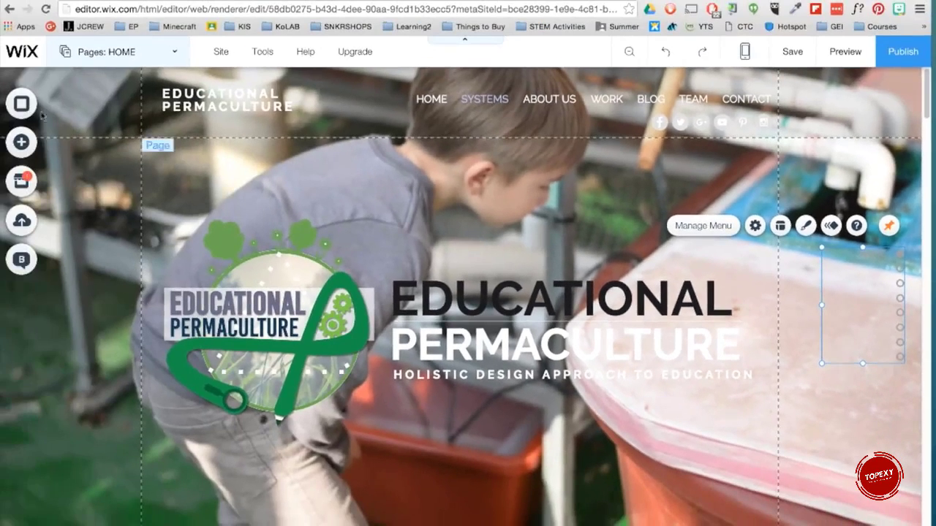
{"action": "left_click", "coordinate": [14, 139]}
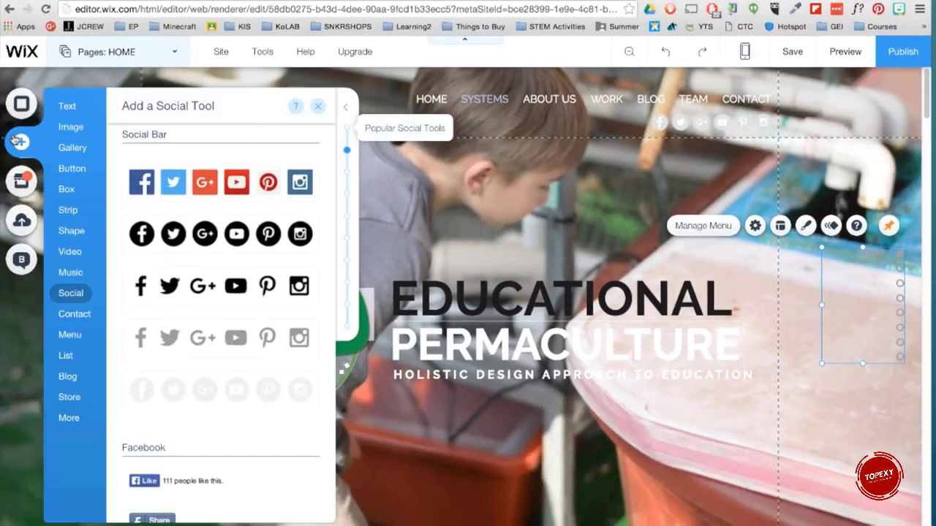
{"action": "left_click", "coordinate": [70, 334]}
{"action": "left_click", "coordinate": [349, 217]}
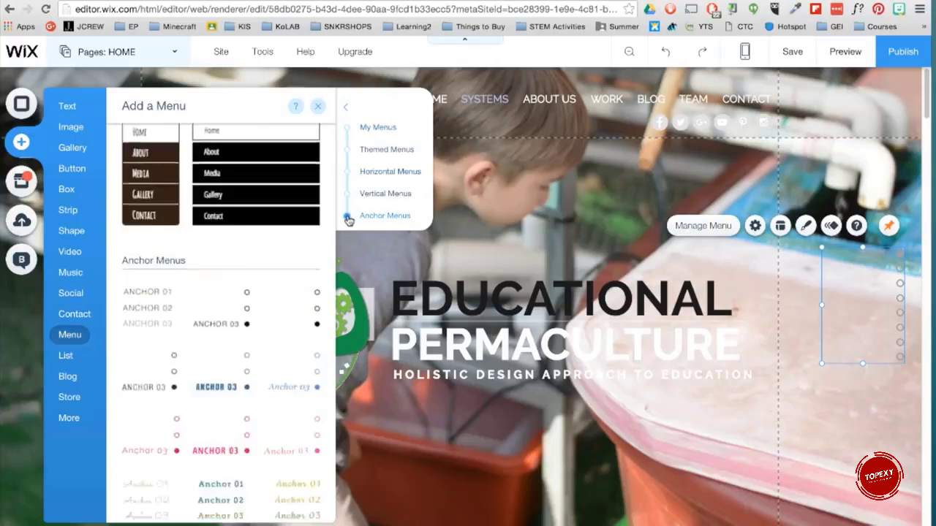
{"action": "left_click", "coordinate": [223, 197]}
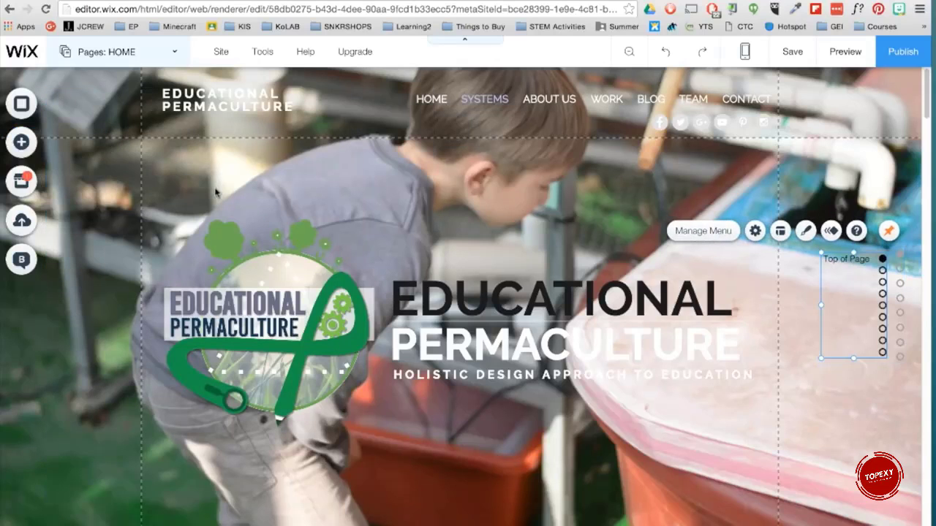
Step: Preview the anchor menu's navigation, return to the editor and delete the added anchor menu
{"action": "left_click", "coordinate": [843, 53]}
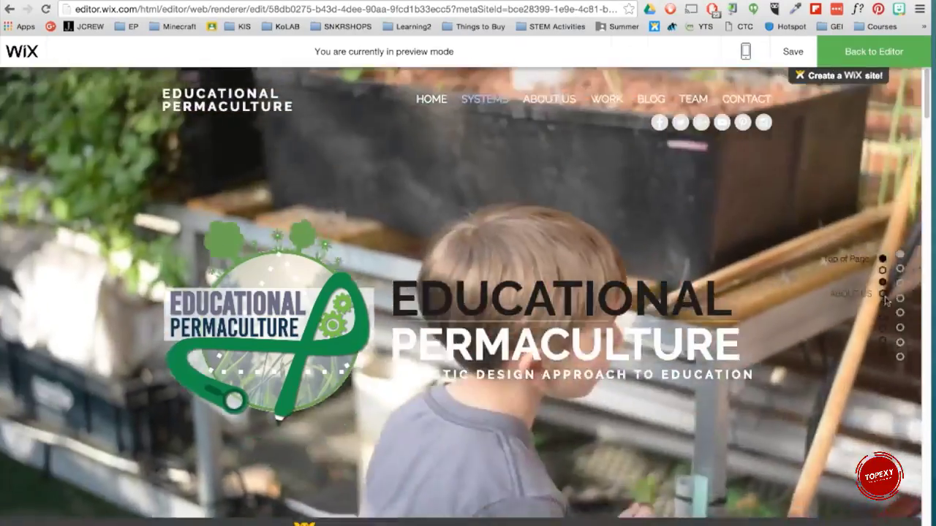
{"action": "left_click", "coordinate": [882, 306]}
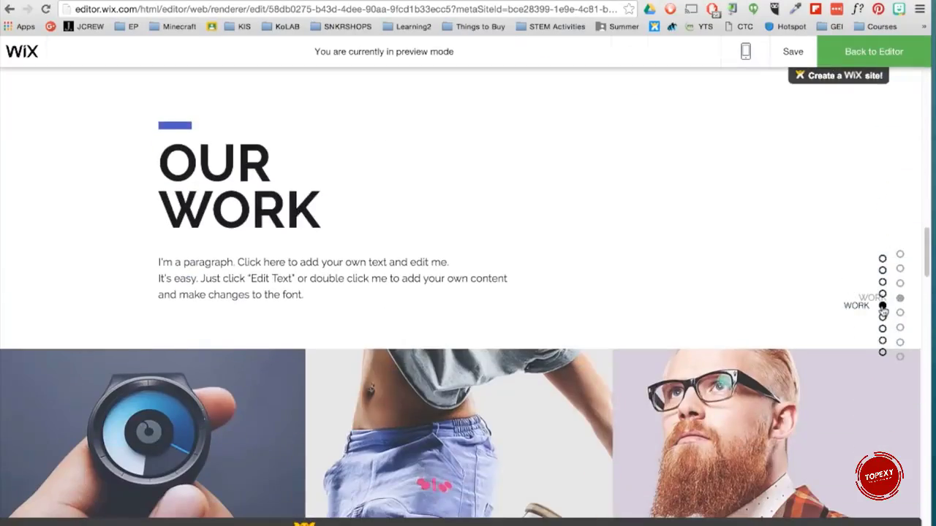
{"action": "left_click", "coordinate": [874, 51]}
{"action": "left_click", "coordinate": [855, 312]}
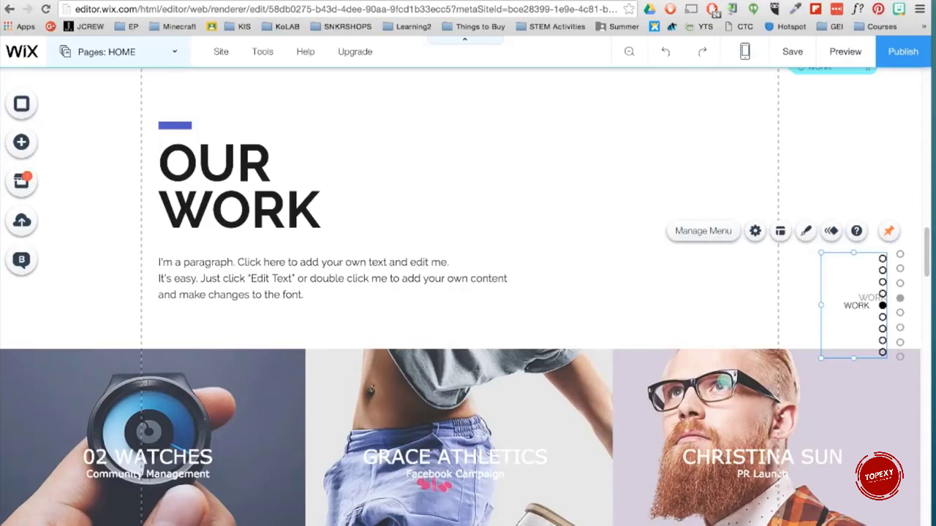
{"action": "key", "text": "Delete"}
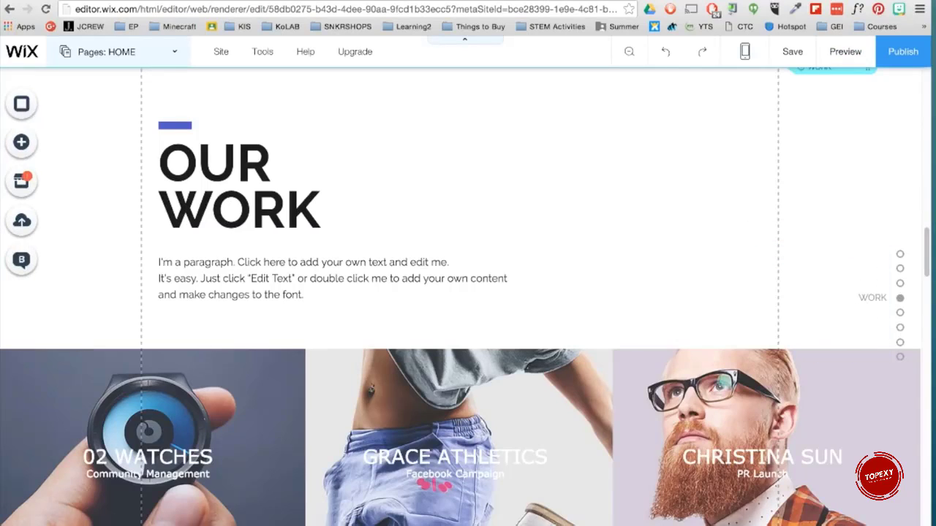
Step: Switch to the mobile editor and decrease the 'WHAT IS EDUCATIONAL PERMACULTURE?' heading's font size to 50 px
{"action": "left_click", "coordinate": [745, 51]}
{"action": "left_click", "coordinate": [542, 136]}
{"action": "scroll", "coordinate": [512, 307], "scroll_direction": "up", "scroll_amount": 5}
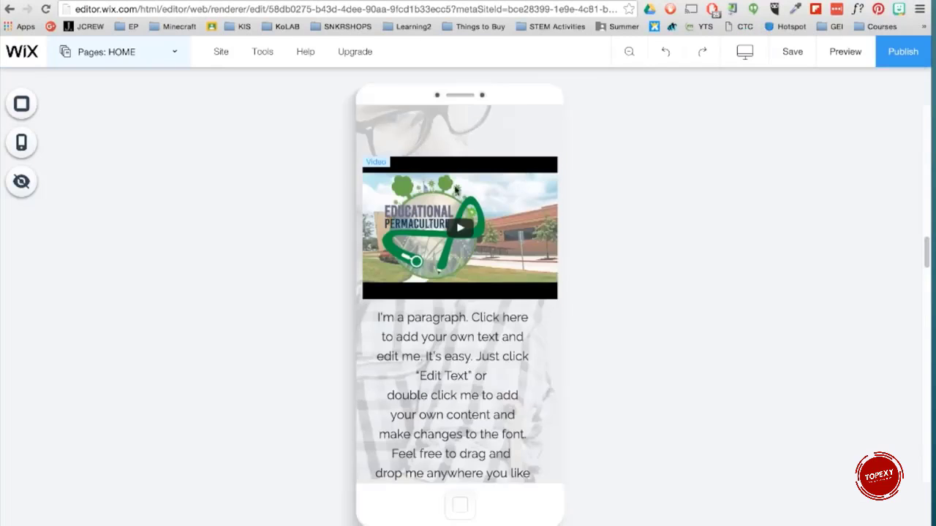
{"action": "left_click", "coordinate": [526, 339]}
{"action": "left_click", "coordinate": [408, 248]}
{"action": "left_click", "coordinate": [408, 247]}
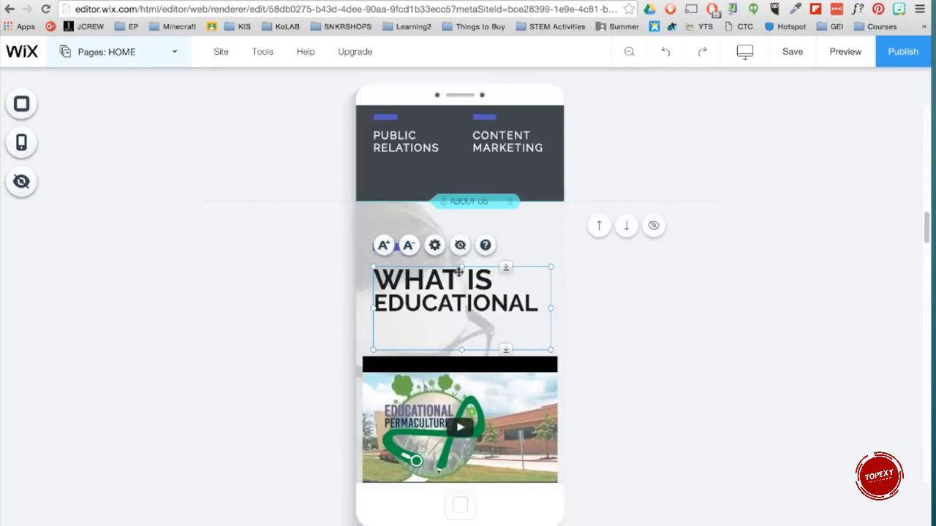
{"action": "left_click", "coordinate": [408, 247]}
{"action": "left_click", "coordinate": [408, 247]}
{"action": "left_click", "coordinate": [434, 245]}
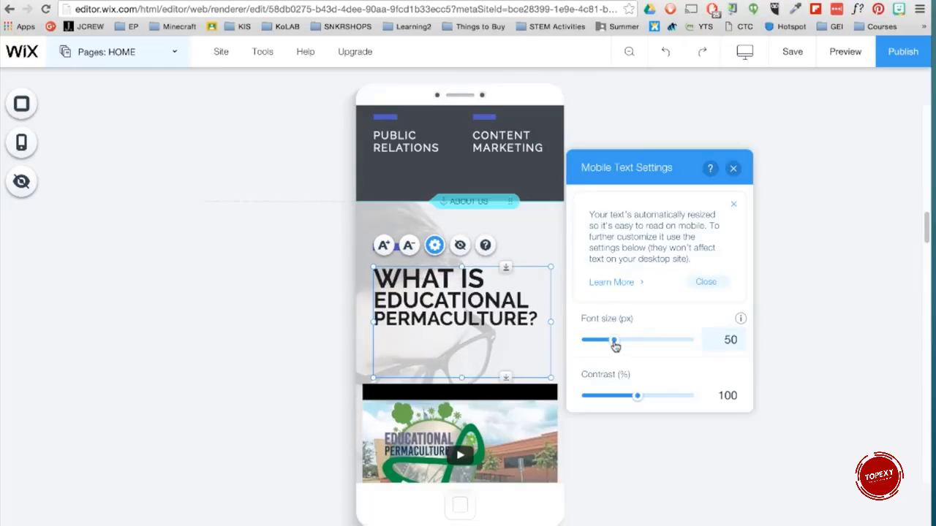
{"action": "left_click", "coordinate": [734, 169]}
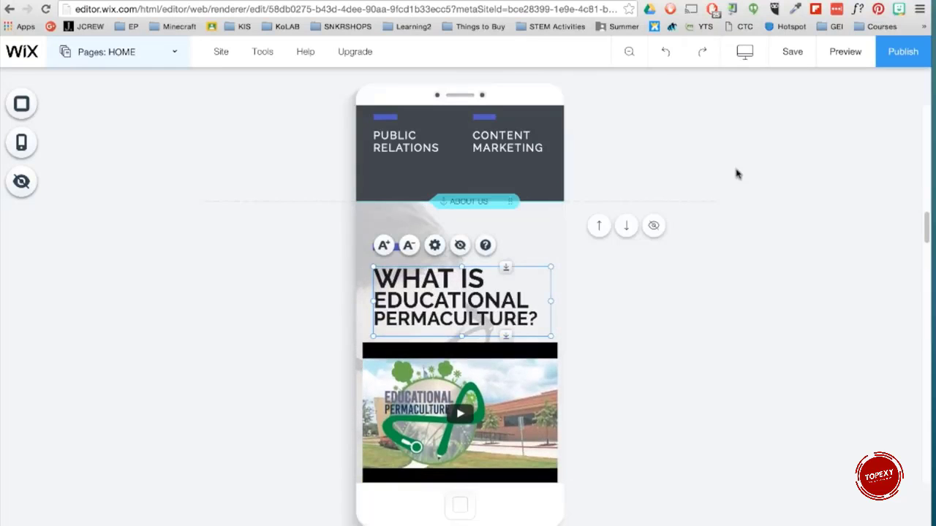
Step: Return to the desktop editor and publish the site
{"action": "mouse_move", "coordinate": [754, 58]}
{"action": "left_click", "coordinate": [531, 109]}
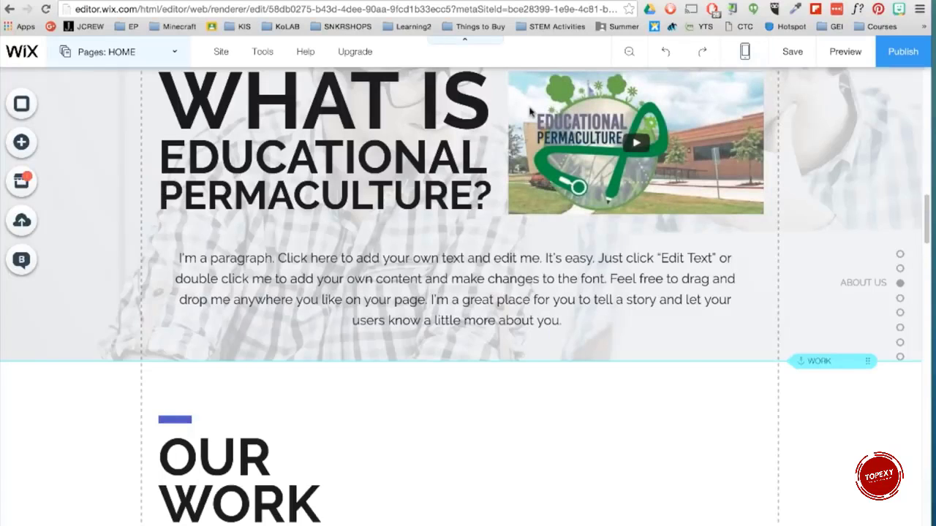
{"action": "left_click", "coordinate": [895, 66]}
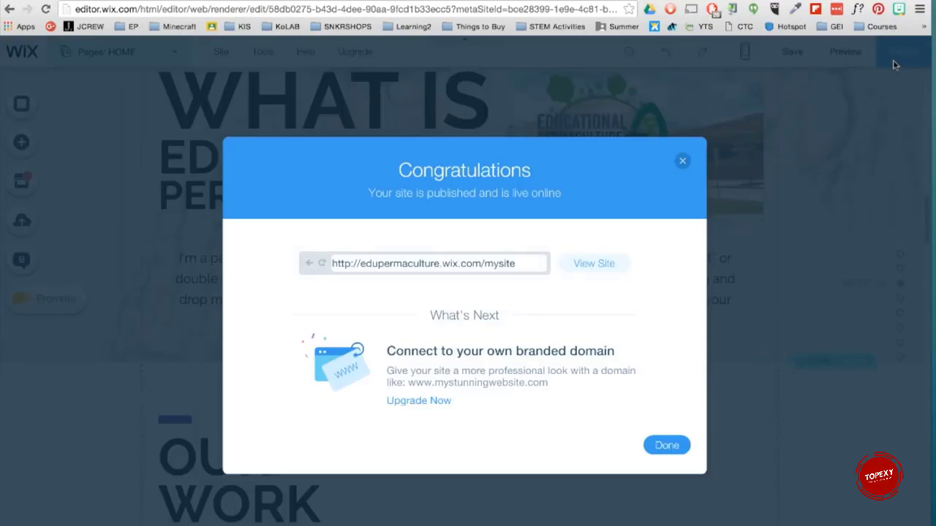
Step: Open the branded-domain upgrade offer and review the premium plans
{"action": "left_click", "coordinate": [426, 404]}
{"action": "scroll", "coordinate": [428, 410], "scroll_direction": "down", "scroll_amount": 4}
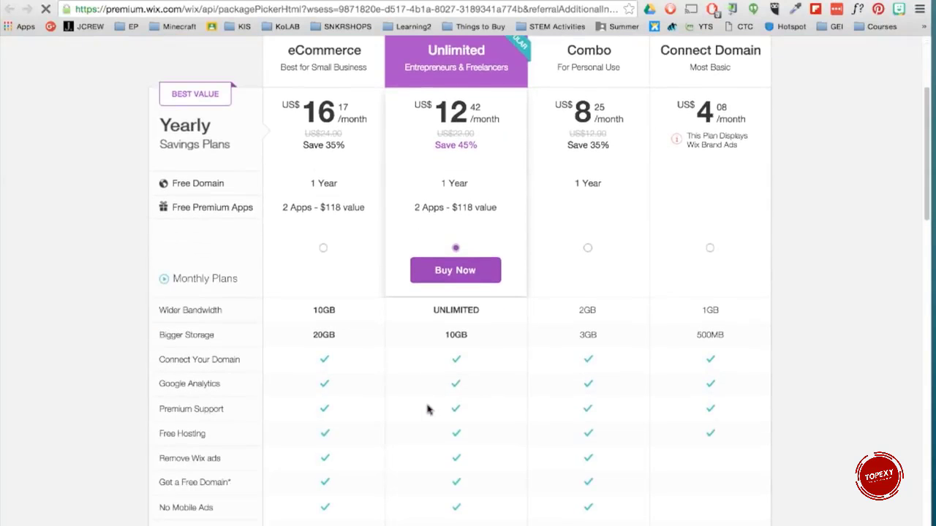
{"action": "scroll", "coordinate": [429, 410], "scroll_direction": "down", "scroll_amount": 3}
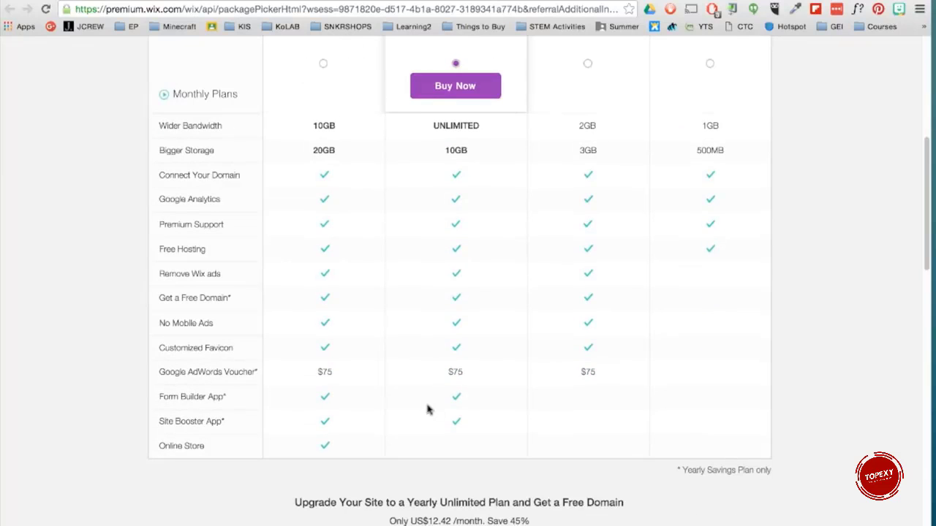